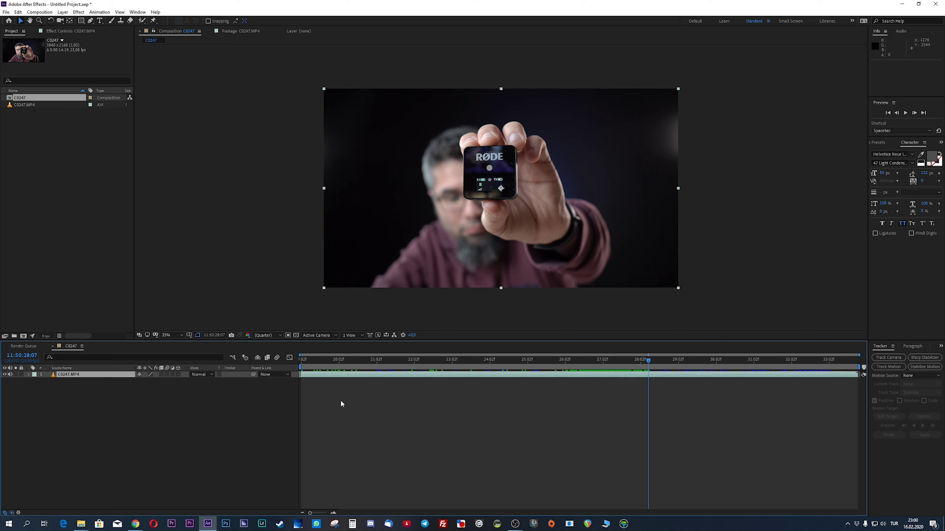
Step: Trim the C0247.MP4 layer's out-point and the work area end to 11:50:32:07, after the device shot
drag(315, 370, 457, 368)
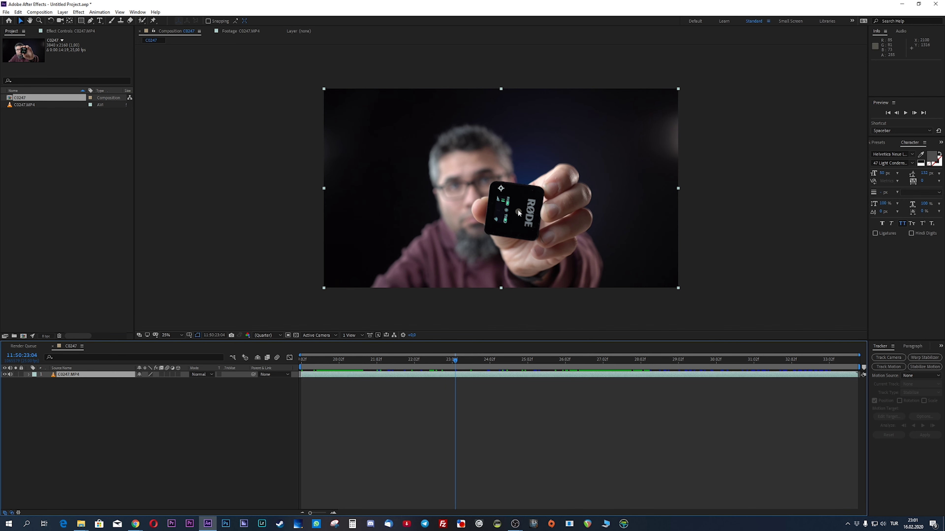
drag(542, 360, 649, 356)
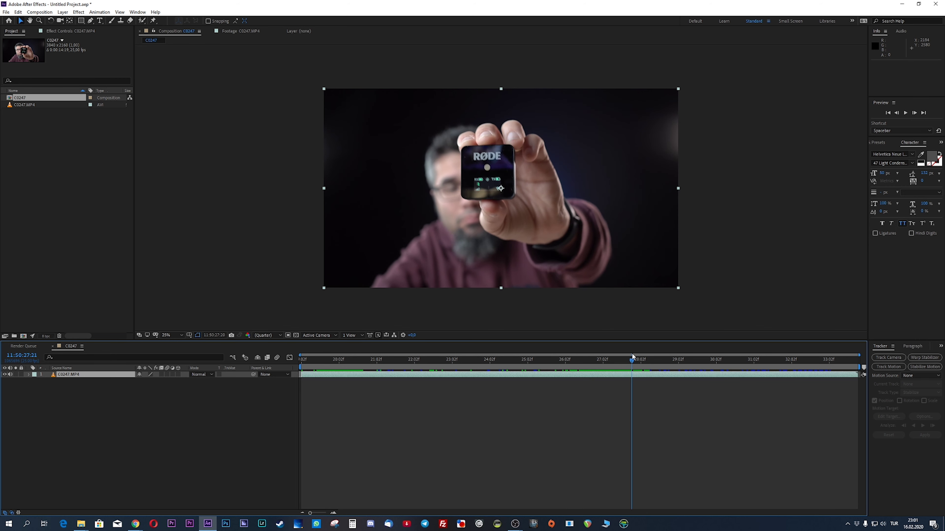
mouse_move(649, 357)
mouse_down()
mouse_move(824, 357)
mouse_move(799, 360)
mouse_up()
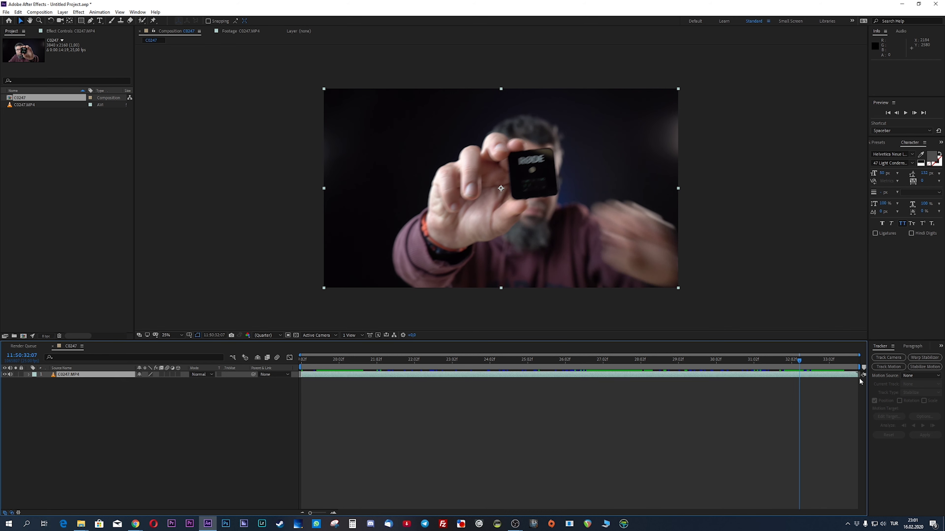
drag(857, 374, 802, 376)
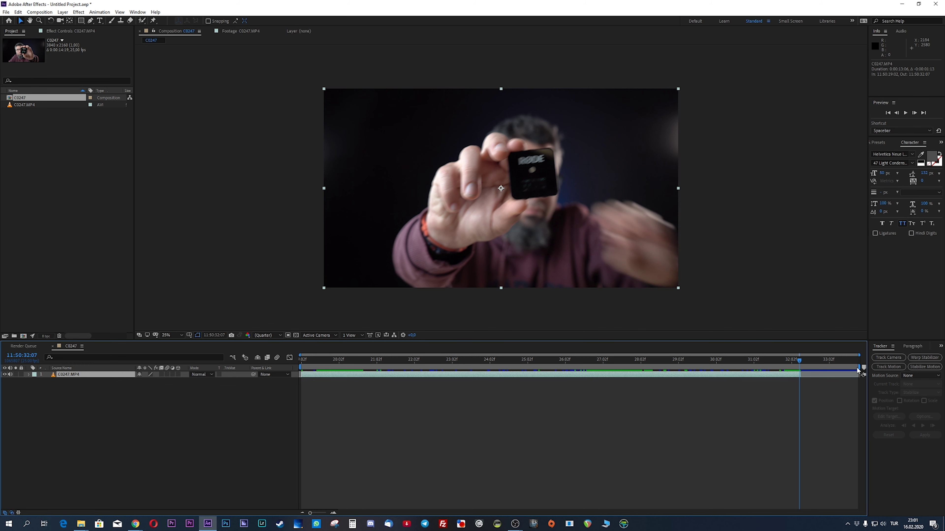
drag(859, 367, 800, 367)
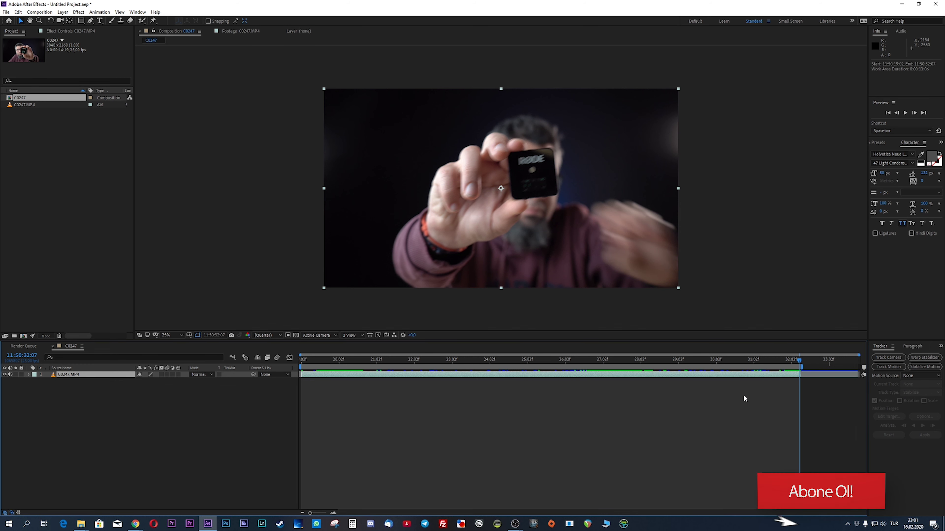
Step: Start a Track Motion tracker on the C0247.MP4 footage and zoom into the layer view
click(100, 12)
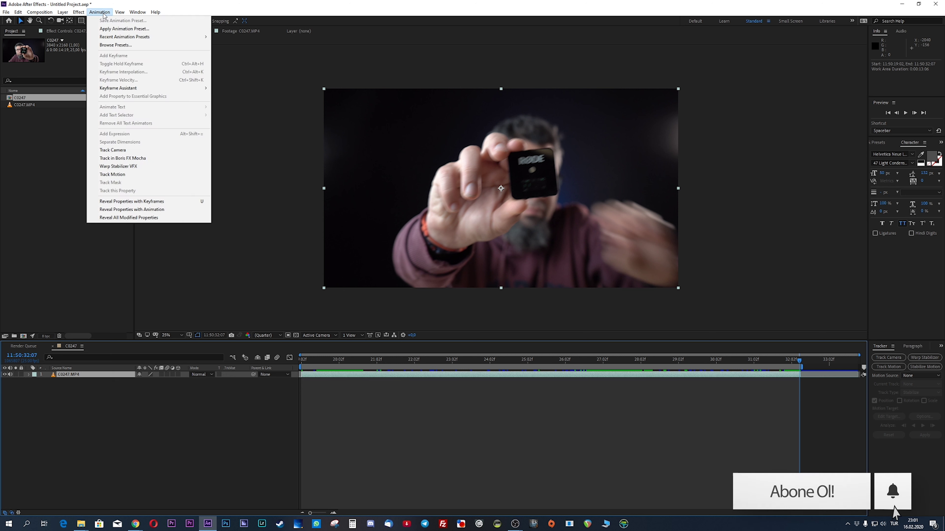
click(128, 176)
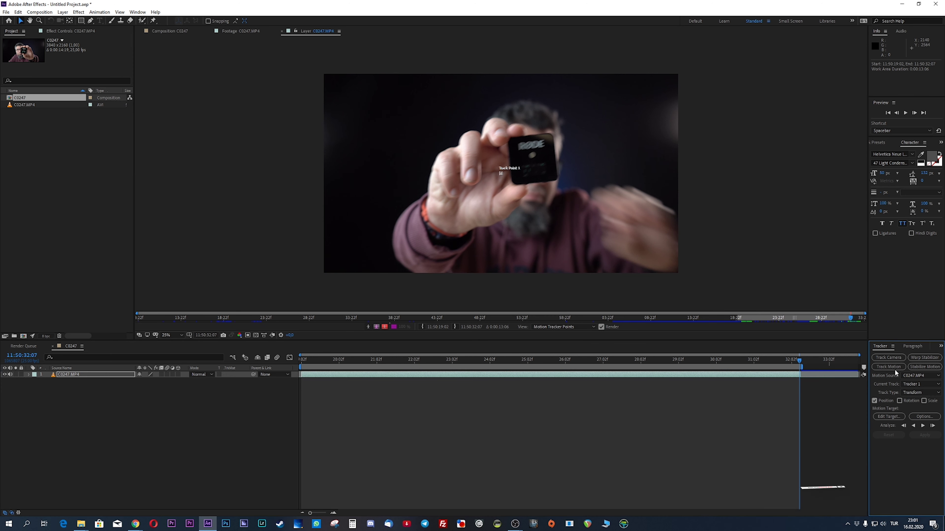
scroll(521, 169, up, 2)
scroll(510, 172, up, 2)
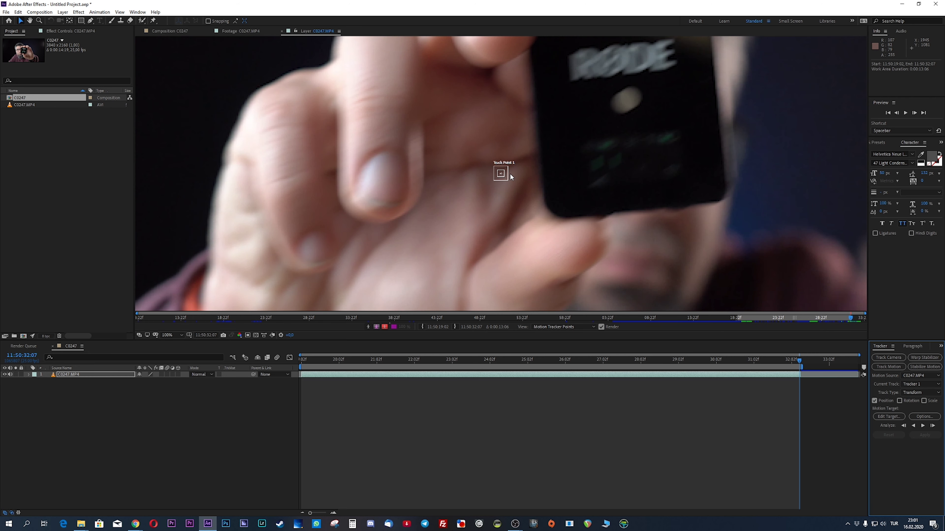
Step: Place Track Point 1 on the RØDE device, enlarge its feature box, and return to the work area start
drag(509, 173, 628, 103)
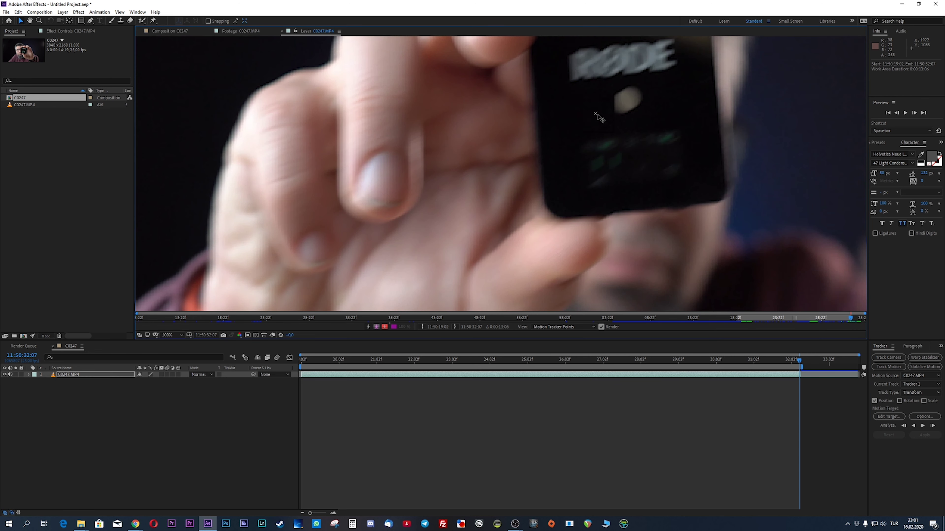
scroll(628, 104, up, 2)
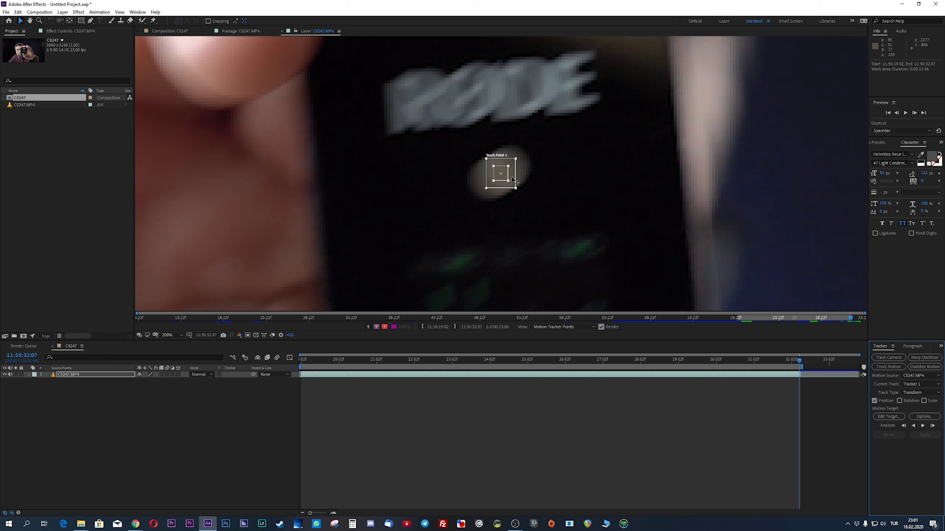
drag(508, 183, 522, 197)
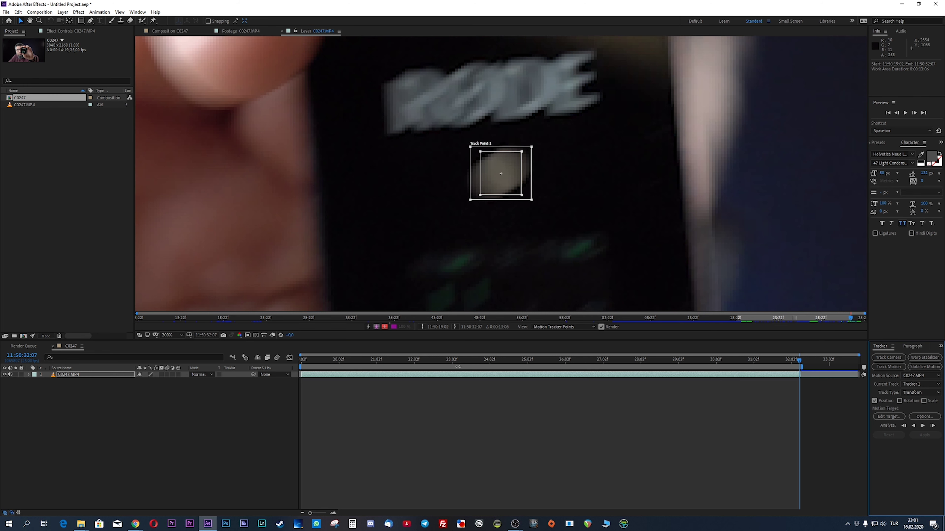
click(304, 358)
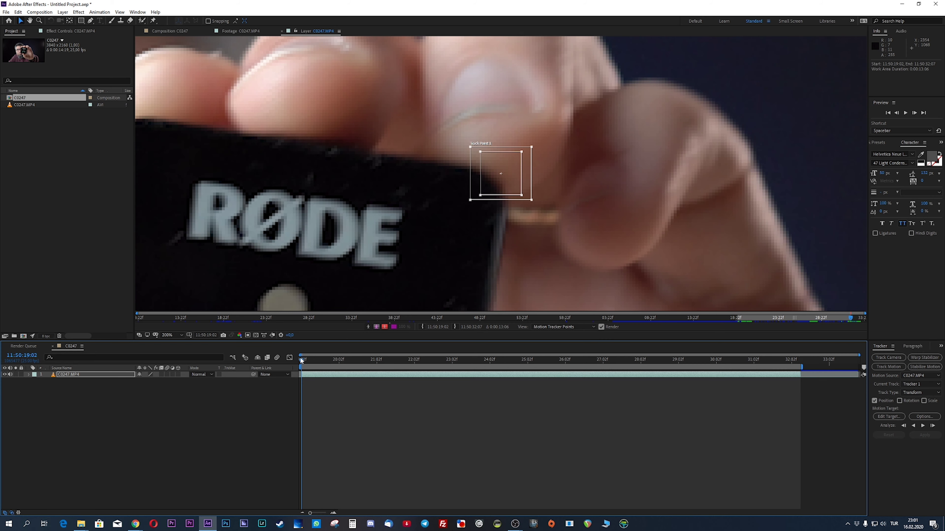
Step: Move Track Point 1 onto the dot below the RØDE logo, enlarge its boxes, and briefly analyze forward
key(comma)
drag(500, 172, 390, 251)
key(comma)
key(period)
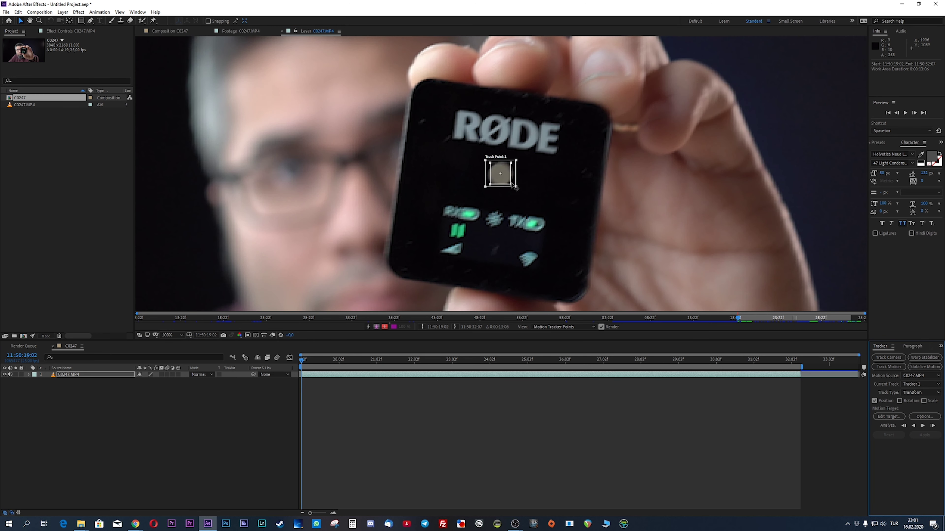
mouse_move(515, 188)
mouse_down()
mouse_move(522, 196)
mouse_move(515, 189)
mouse_up()
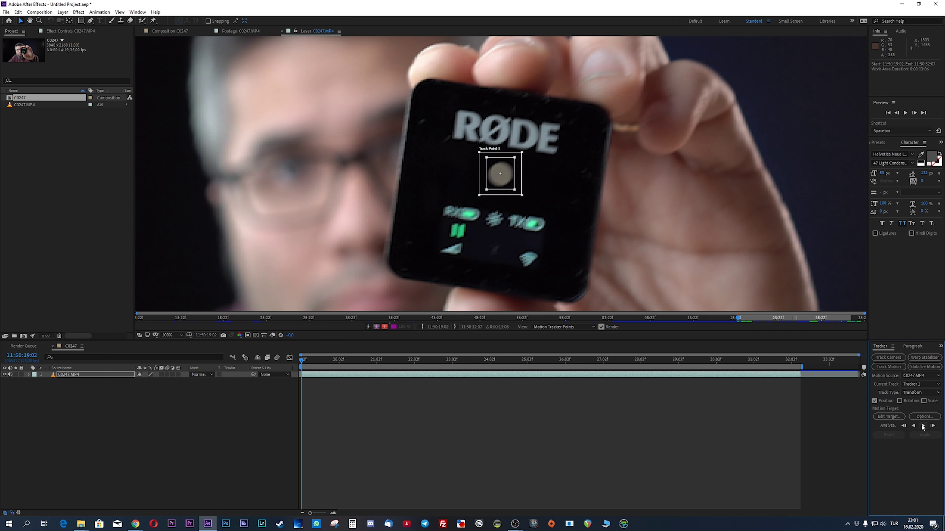
click(933, 425)
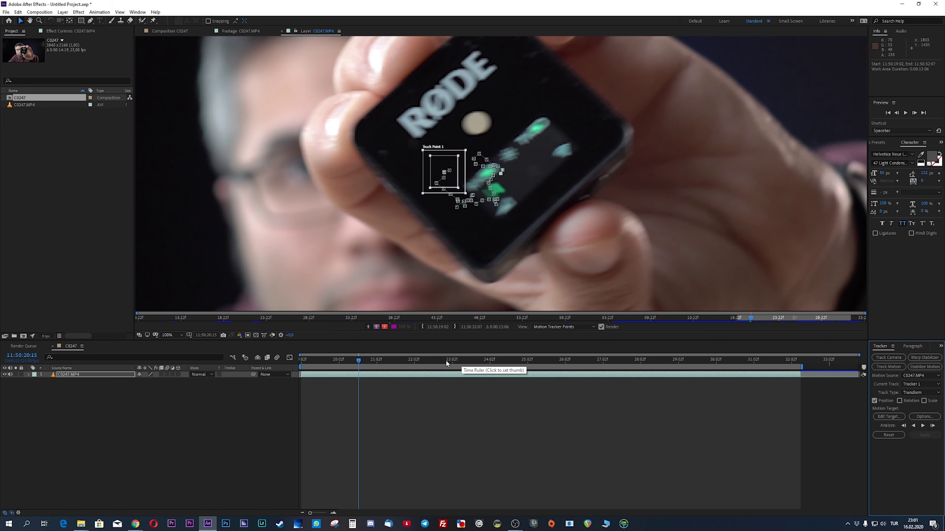
drag(357, 361, 301, 361)
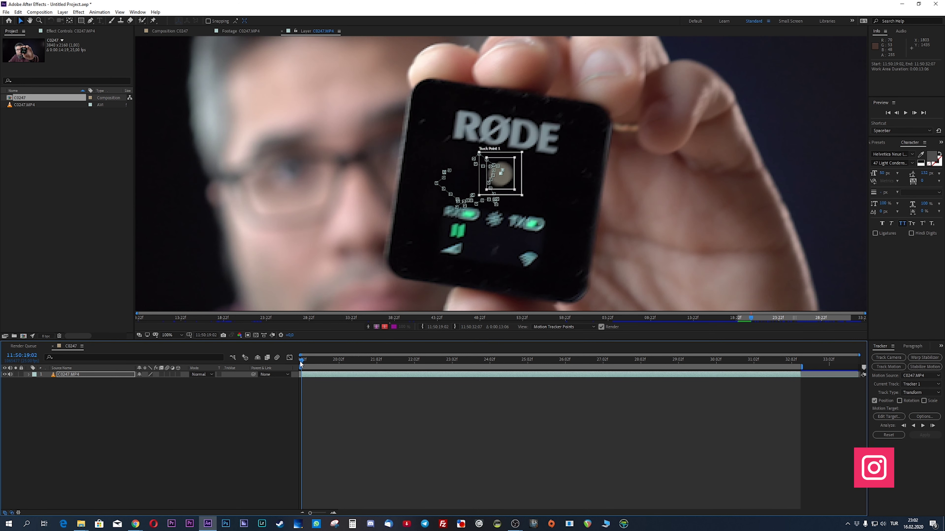
Step: Enlarge Track Point 1's search region and re-centre its feature box on the dot
mouse_move(516, 197)
mouse_down()
mouse_move(553, 202)
mouse_move(539, 173)
mouse_up()
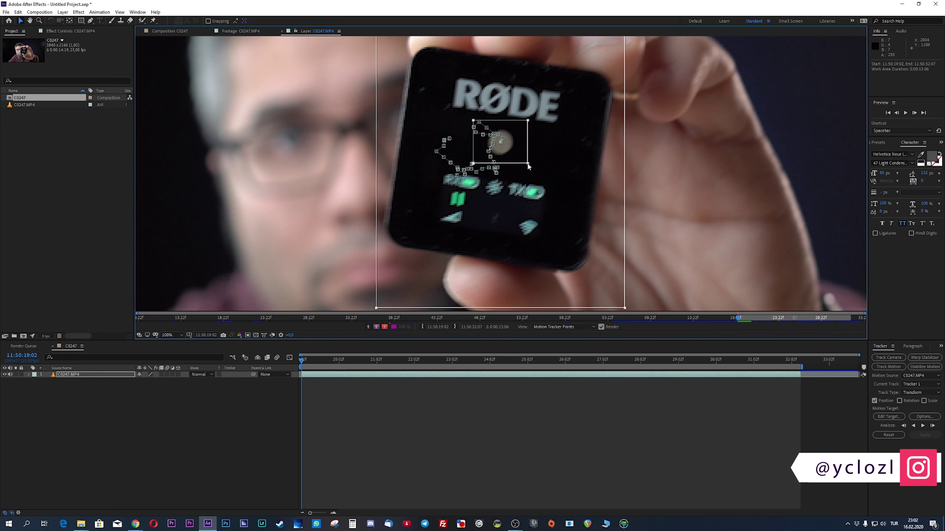
drag(516, 151, 515, 153)
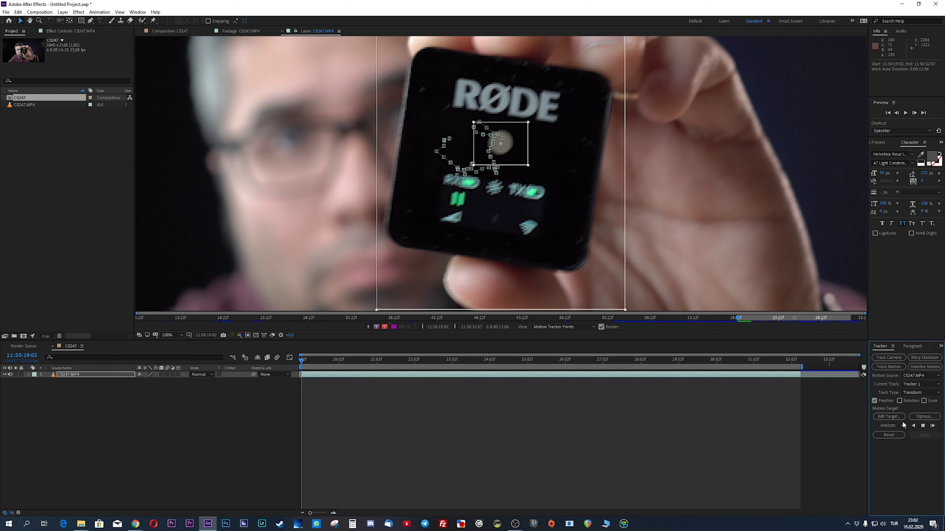
Step: Stop the analysis and resize Track Point 1's search box around the RØDE logo and dot, viewing at 100%
click(923, 427)
scroll(524, 160, up, 1)
scroll(572, 231, down, 1)
scroll(656, 265, down, 1)
scroll(656, 265, down, 1)
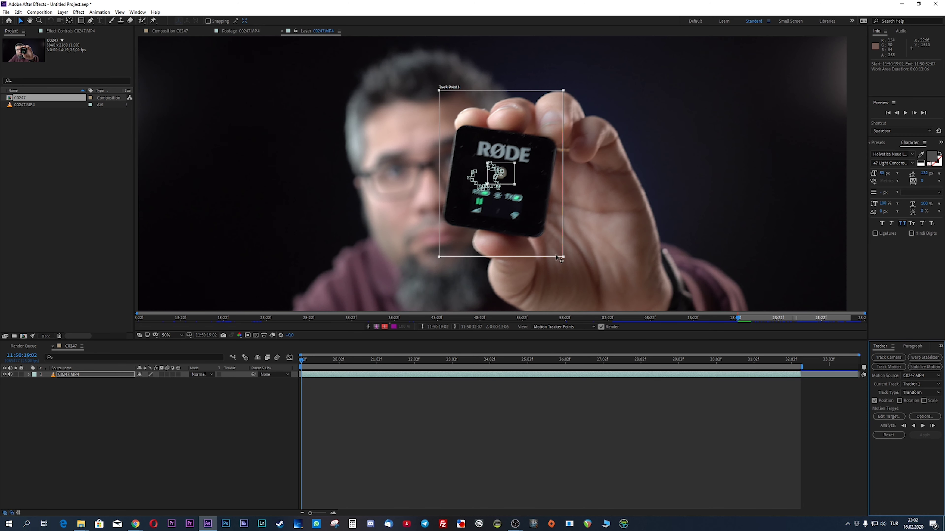
drag(564, 256, 524, 196)
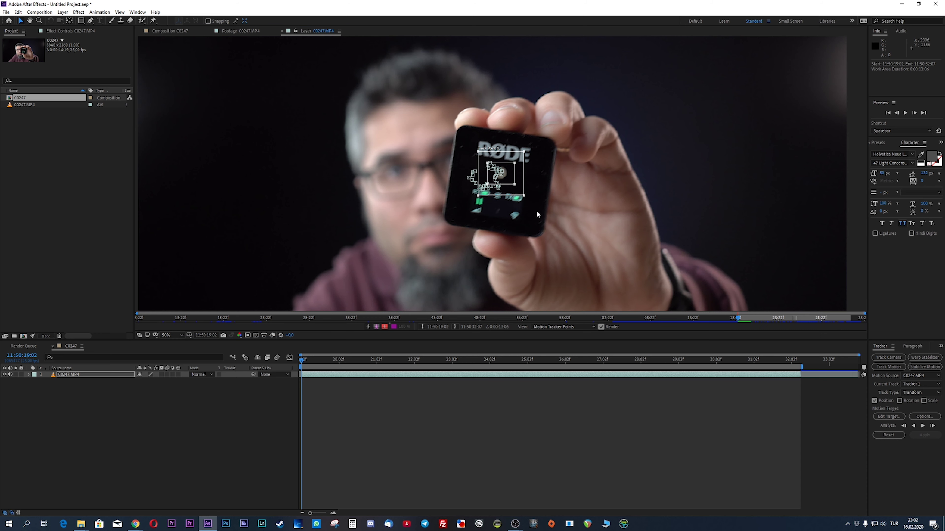
key(slash)
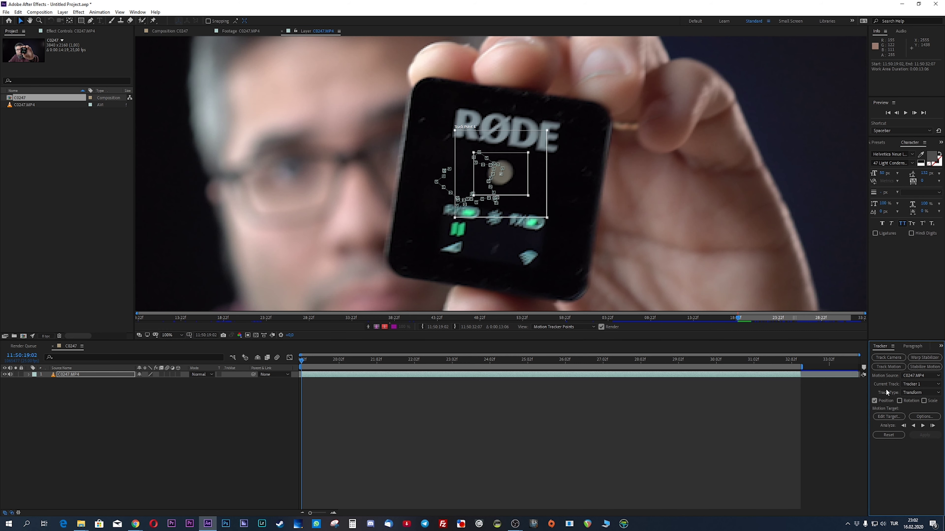
Step: Analyze Track Point 1 forward frame by frame, nudging it back onto the round dot each frame
click(933, 426)
drag(520, 173, 520, 172)
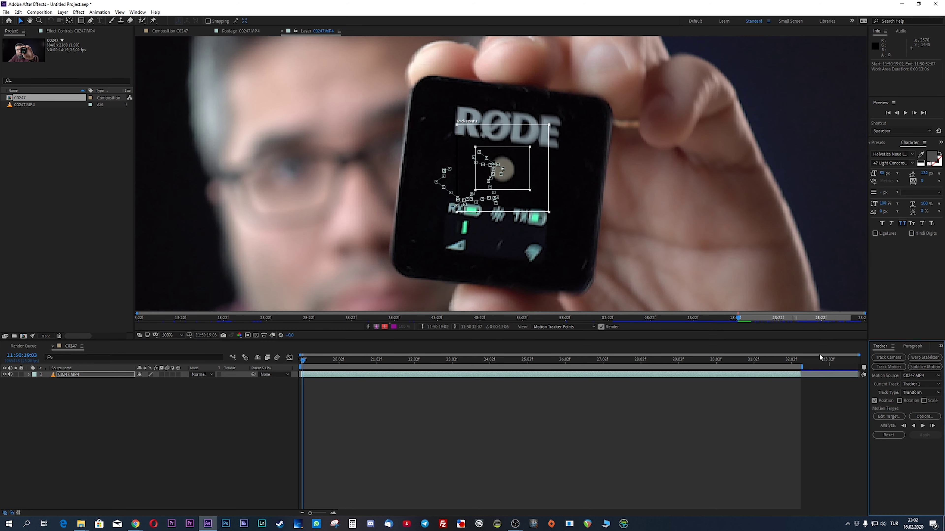
click(932, 426)
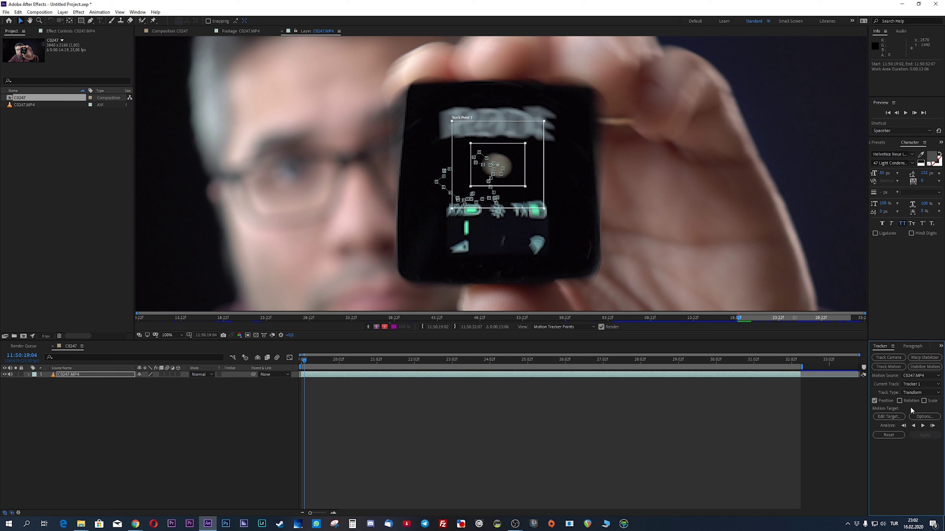
drag(513, 164, 512, 162)
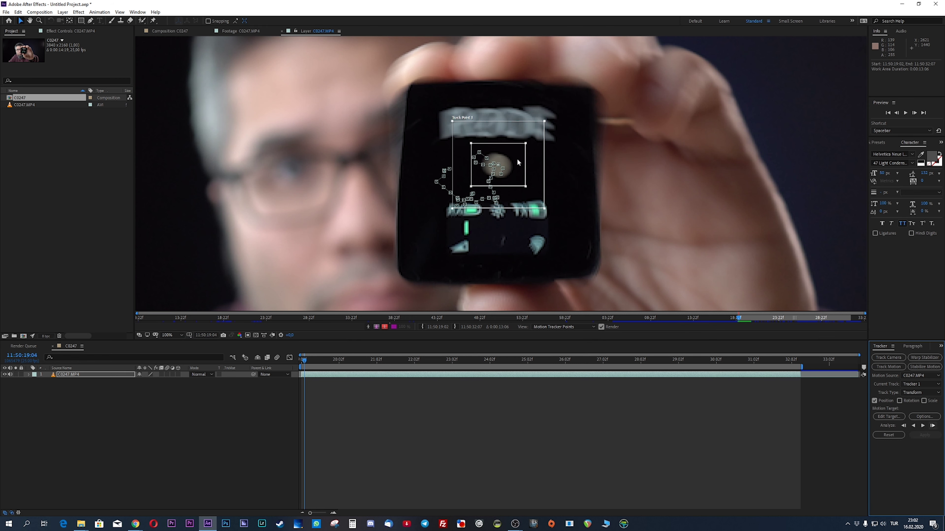
key(alt+Page_Down)
drag(495, 158, 492, 157)
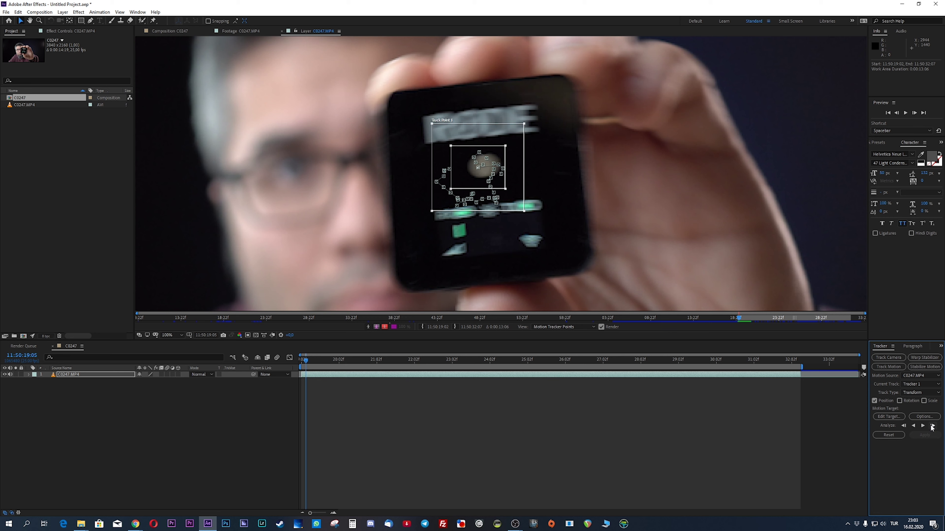
key(alt+Page_Down)
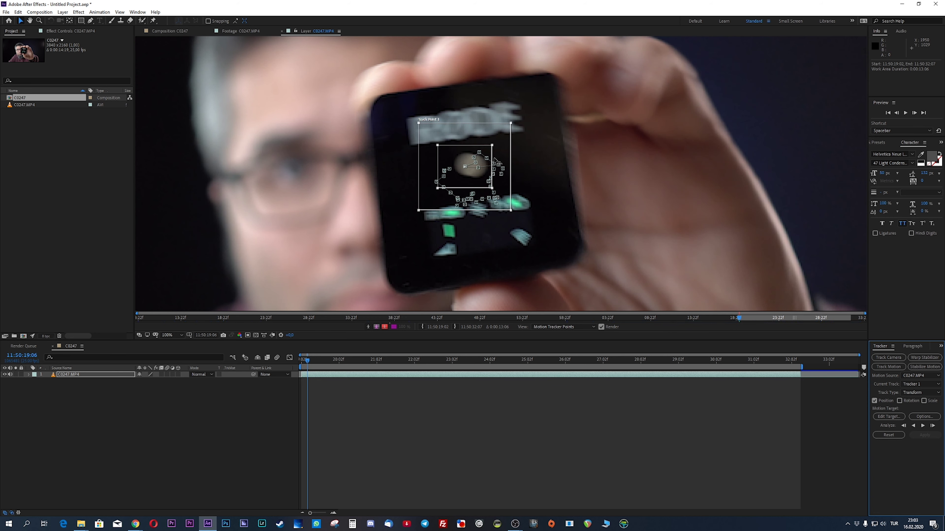
drag(473, 179, 477, 179)
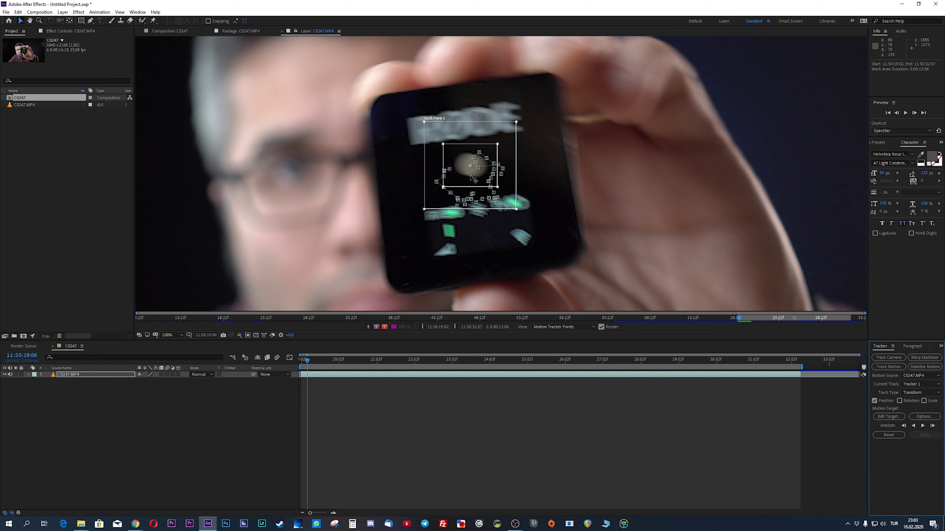
drag(470, 176, 468, 173)
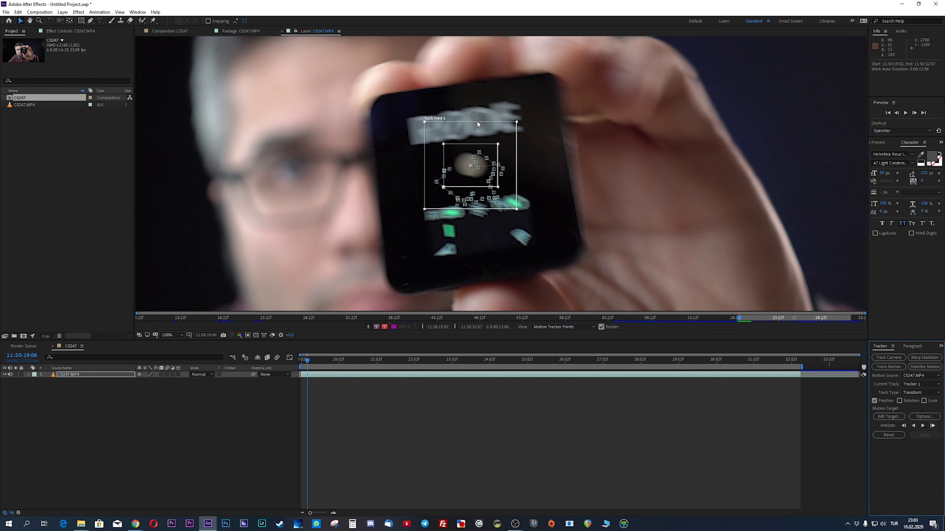
Step: Step forward a frame at a time, re-centring the track point on the dot after each step
key(Page_Down)
drag(470, 175, 467, 178)
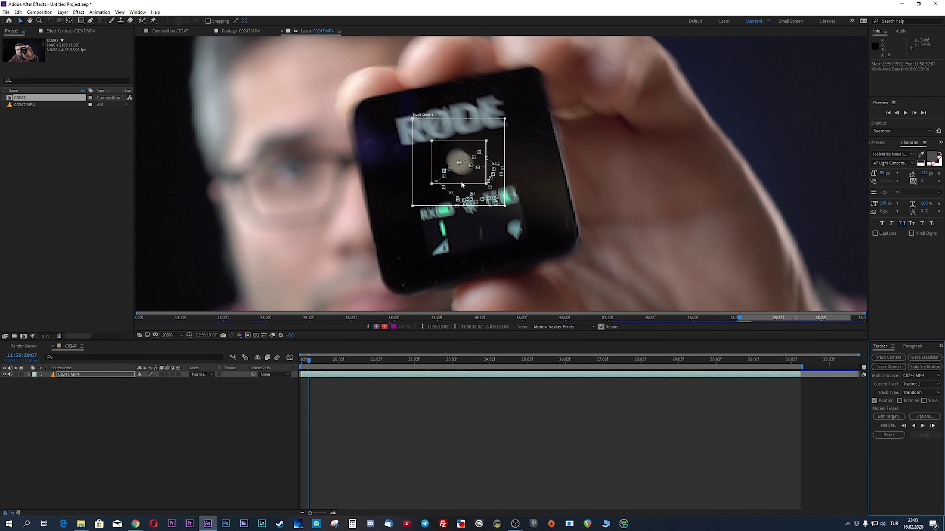
key(Page_Down)
drag(457, 169, 459, 167)
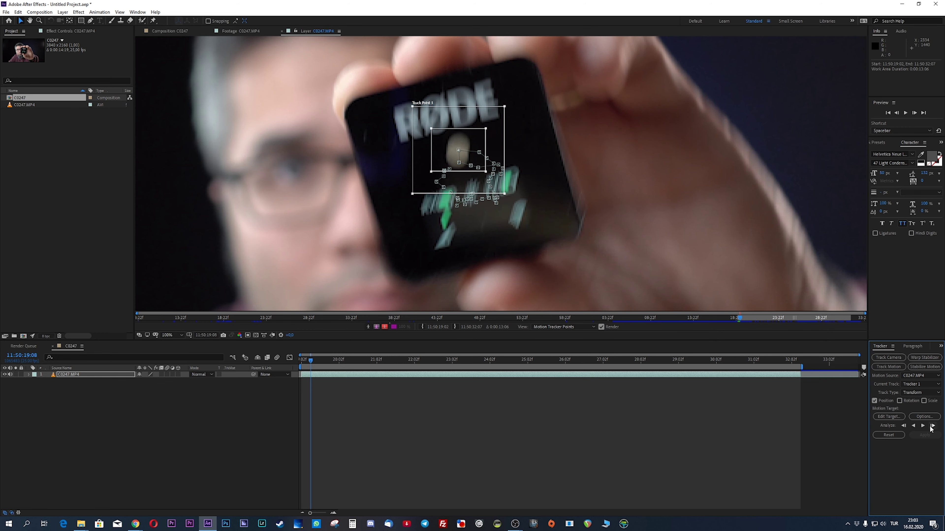
key(Page_Down)
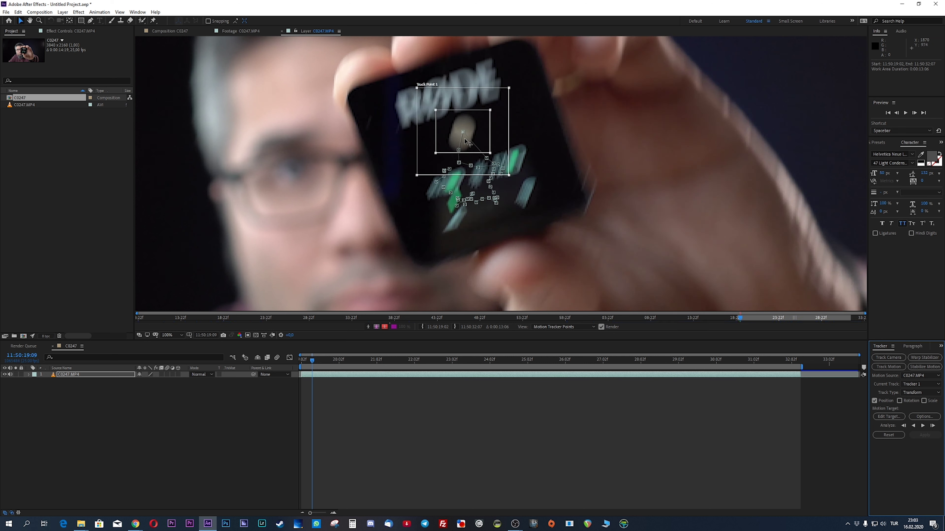
drag(471, 132, 472, 131)
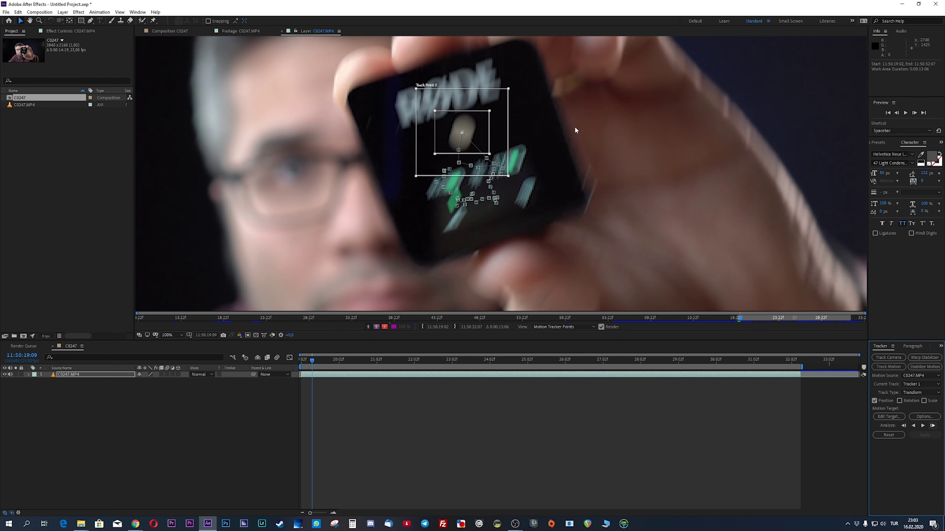
key(Page_Down)
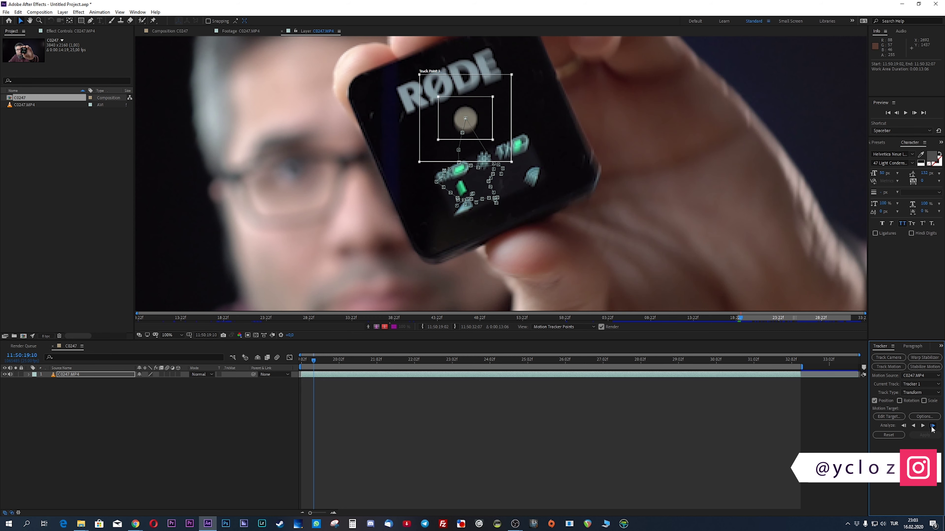
key(Page_Down)
drag(482, 132, 464, 123)
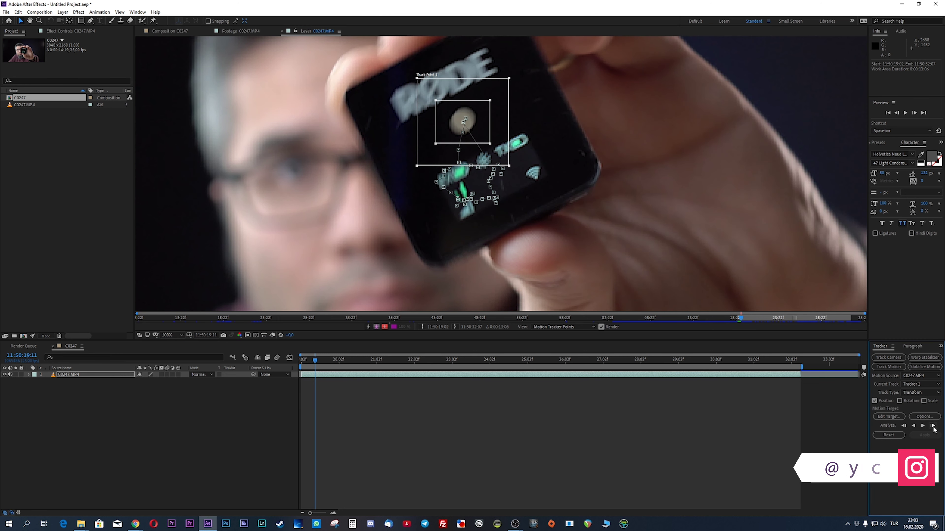
key(Page_Down)
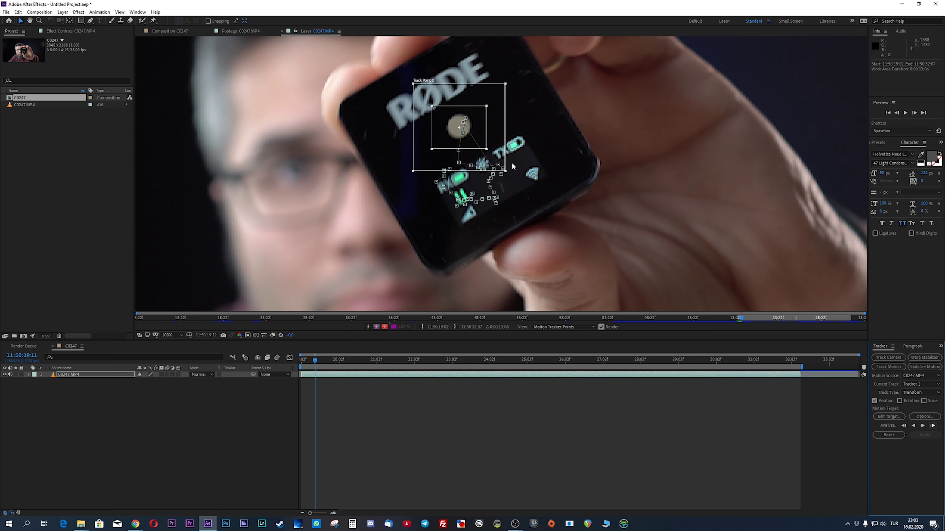
drag(474, 138, 481, 143)
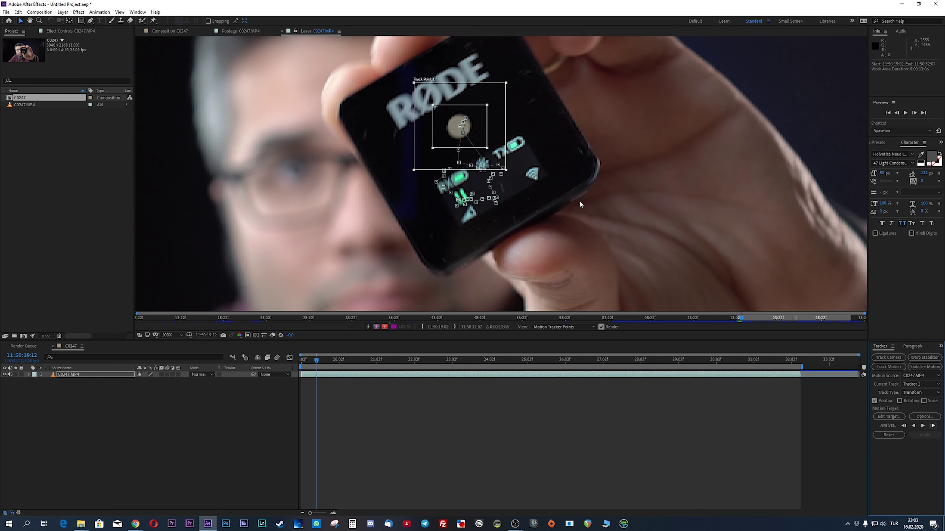
key(Page_Down)
drag(496, 138, 493, 139)
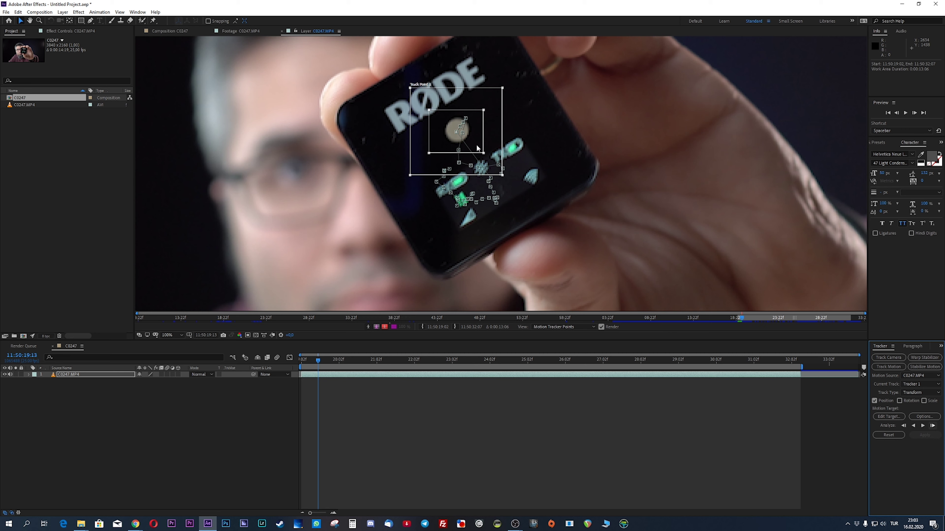
key(Page_Down)
drag(491, 146, 492, 146)
Step: Keep tracking the dot one frame forward at a time, correcting the point's position where needed
click(931, 427)
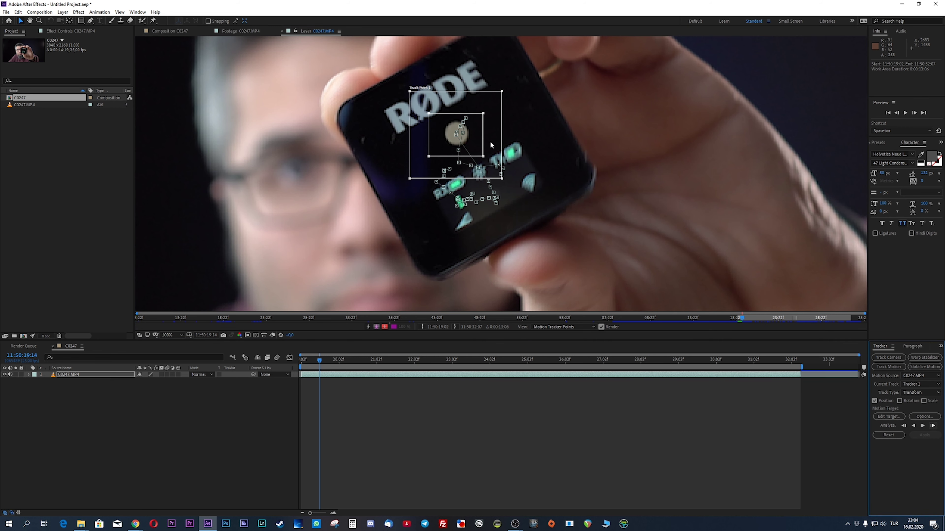
key(Page_Down)
drag(491, 141, 495, 140)
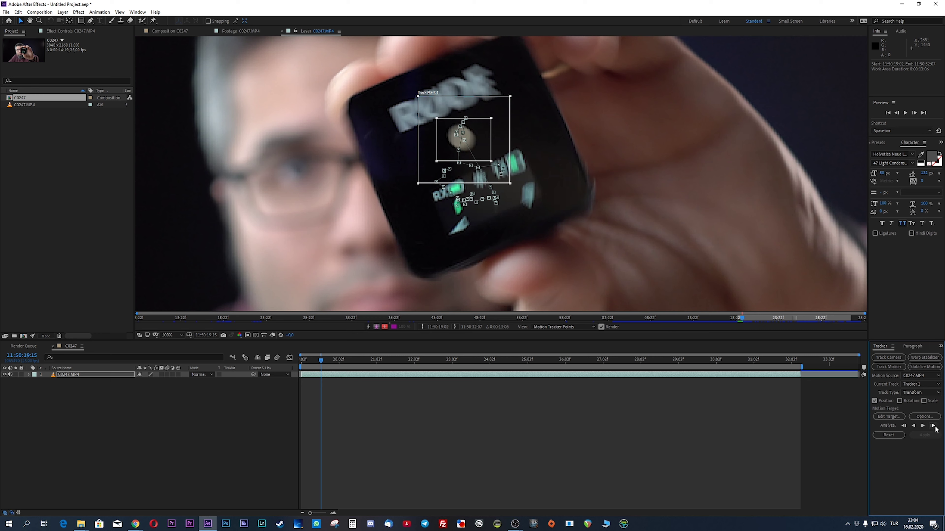
key(Page_Down)
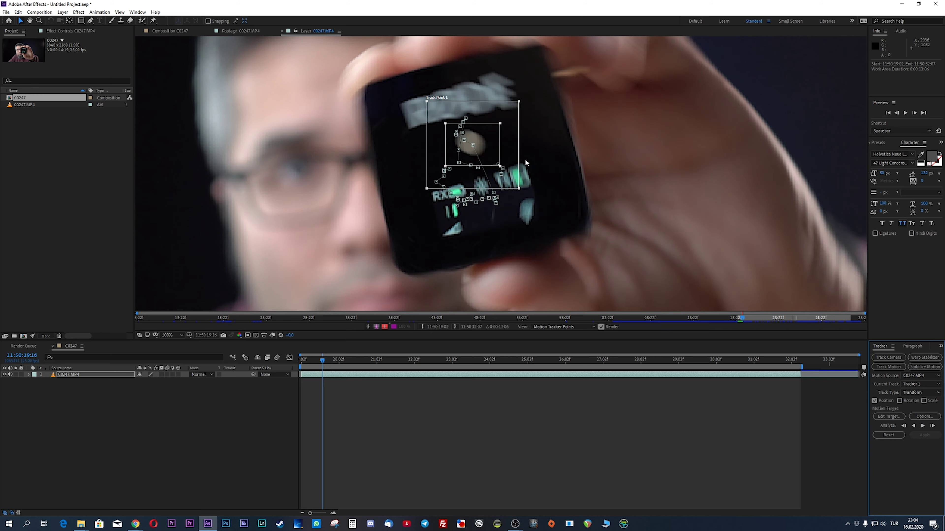
drag(503, 158, 507, 155)
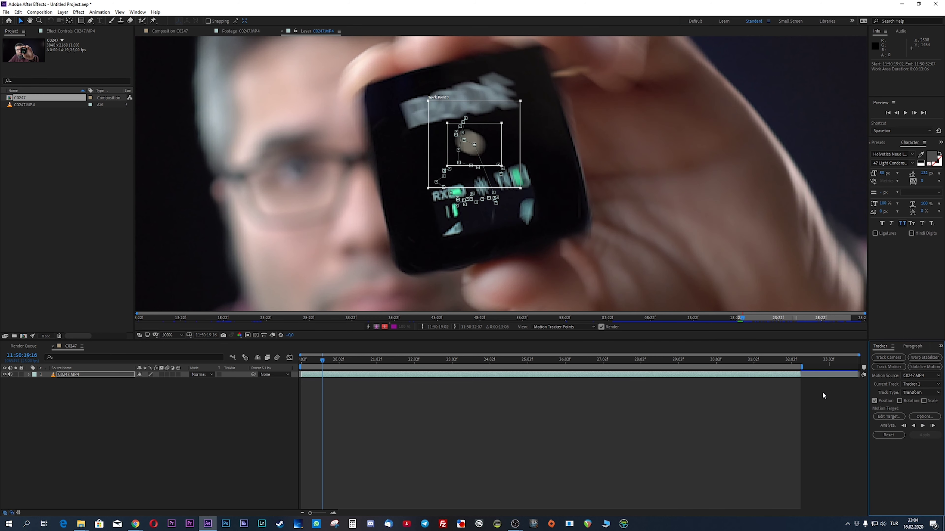
click(933, 426)
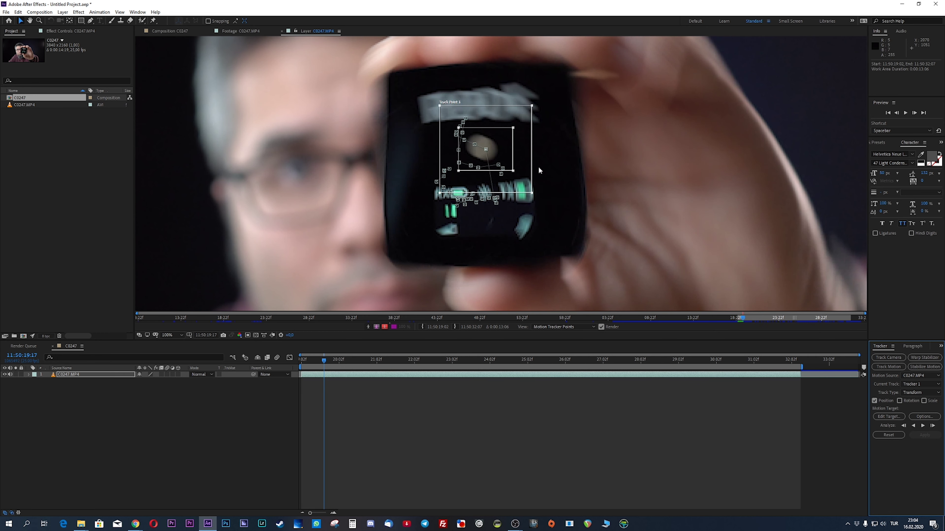
click(932, 426)
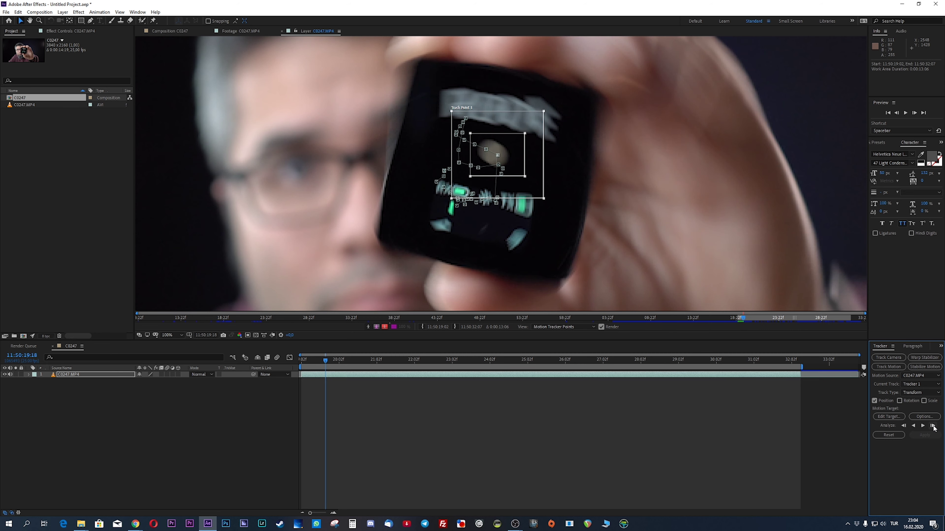
click(932, 427)
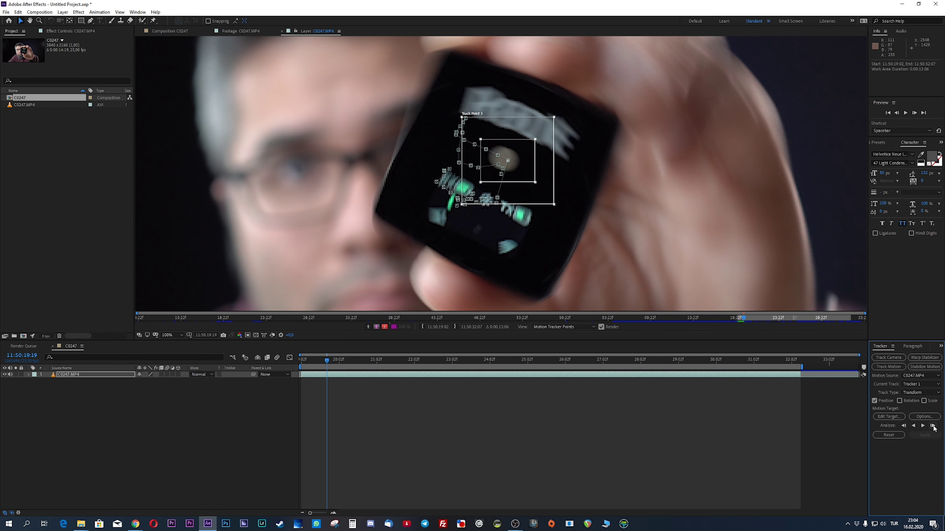
click(932, 427)
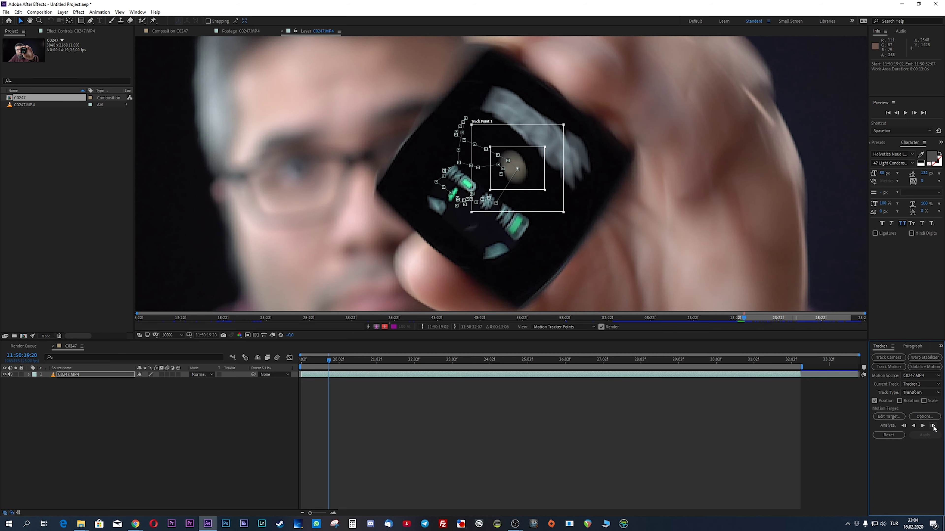
click(932, 427)
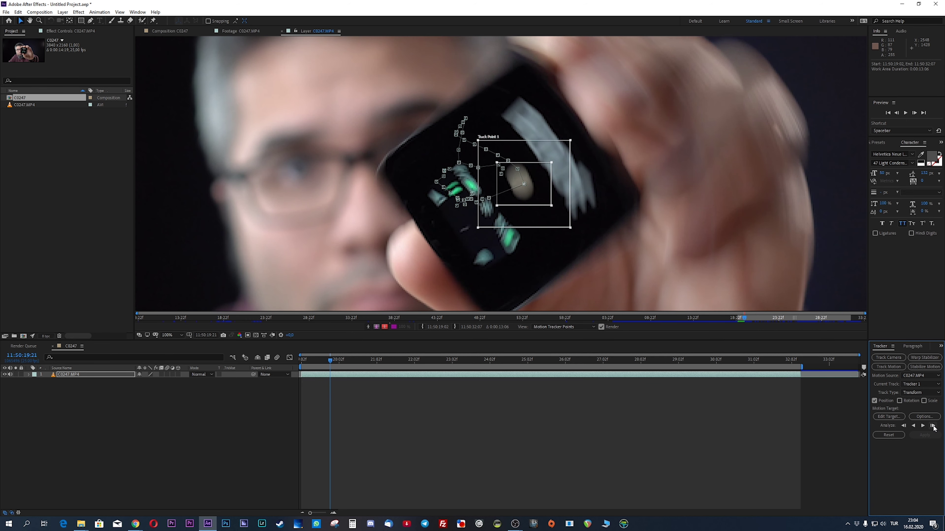
Step: Track the remaining frames up to 11:50:19:24, re-centring the point on the dot each frame
drag(545, 222, 544, 227)
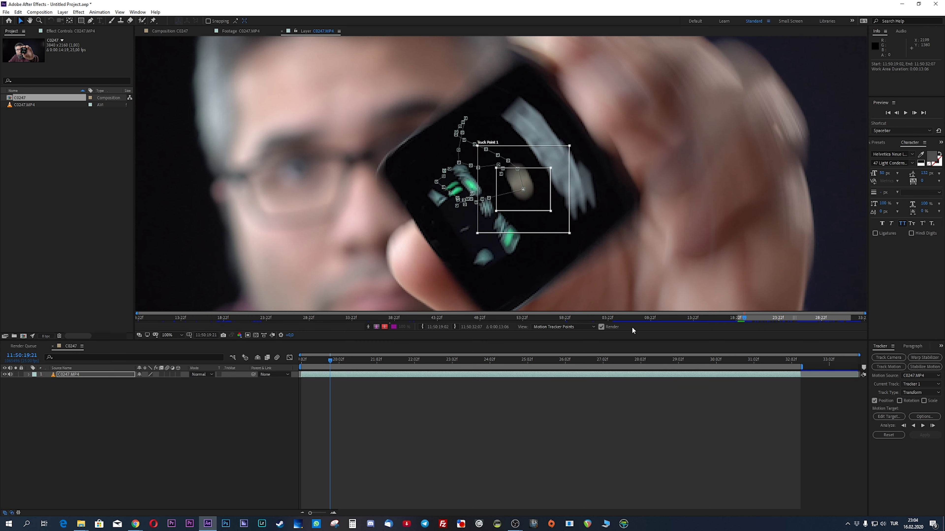
click(932, 426)
drag(556, 252, 535, 251)
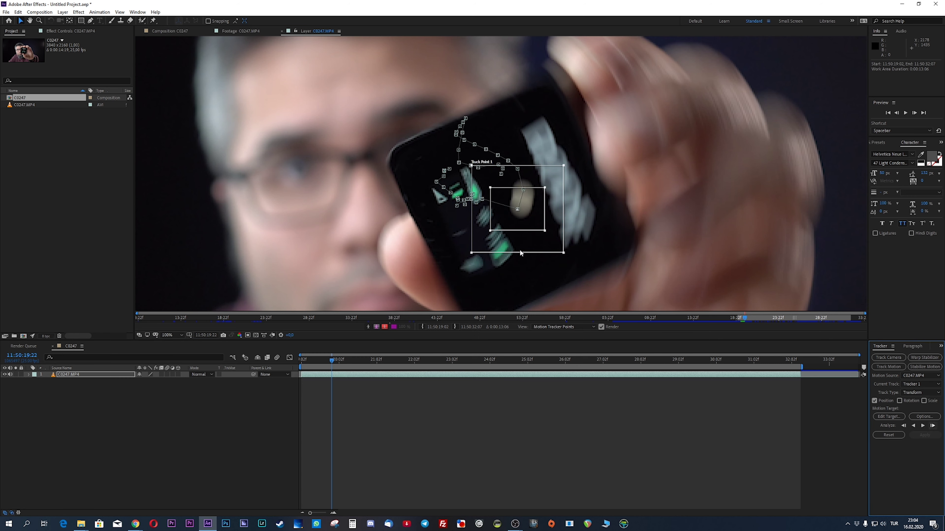
key(alt+Page_Down)
drag(521, 252, 514, 249)
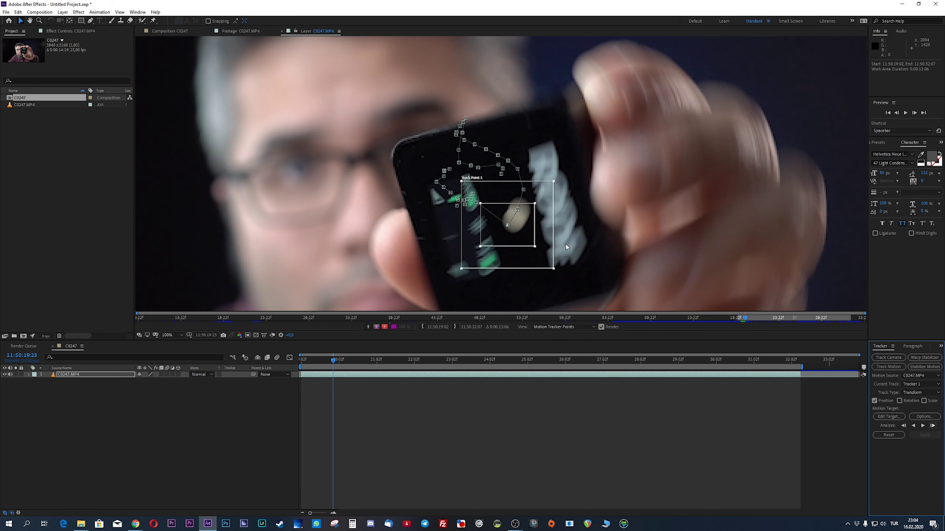
key(alt+Page_Down)
drag(521, 252, 523, 254)
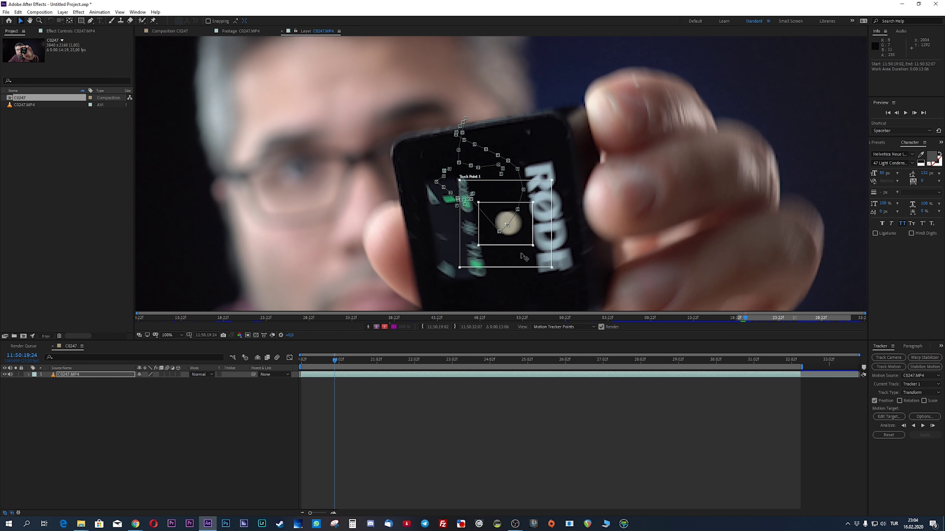
Step: Advance Track Point 1 frame by frame, realigning it over the dot after each step
click(933, 425)
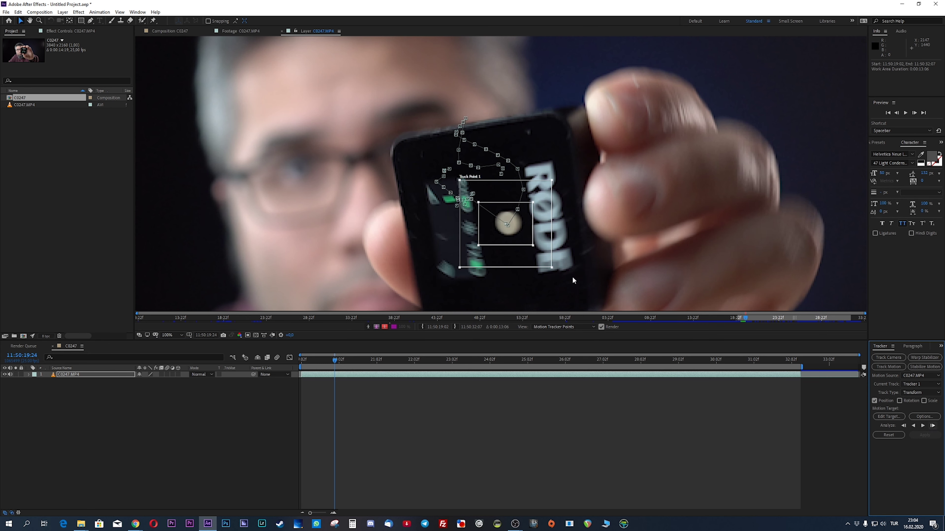
drag(511, 259, 511, 254)
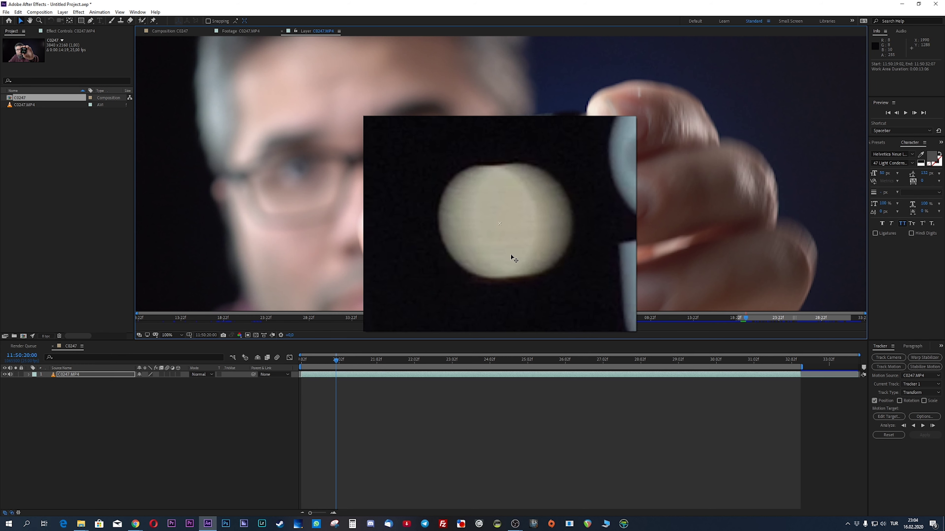
click(932, 426)
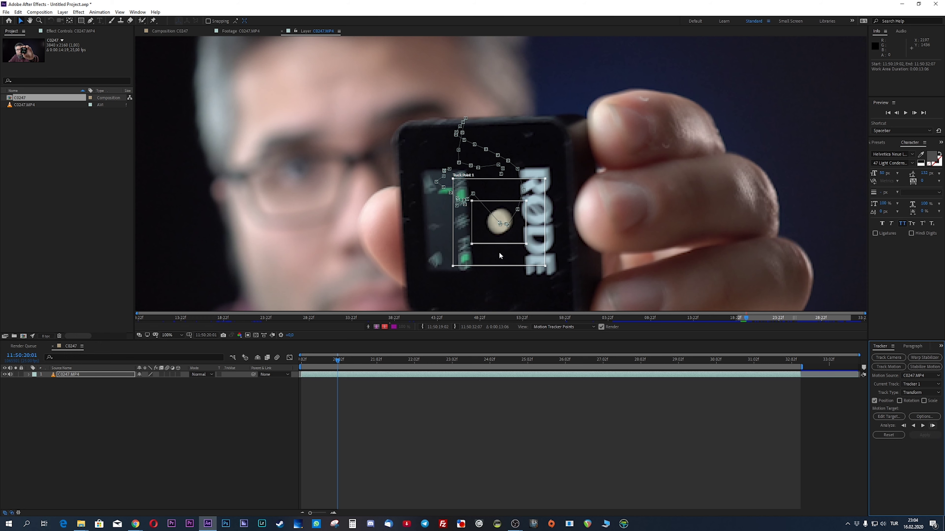
key(Page_Down)
drag(499, 252, 500, 255)
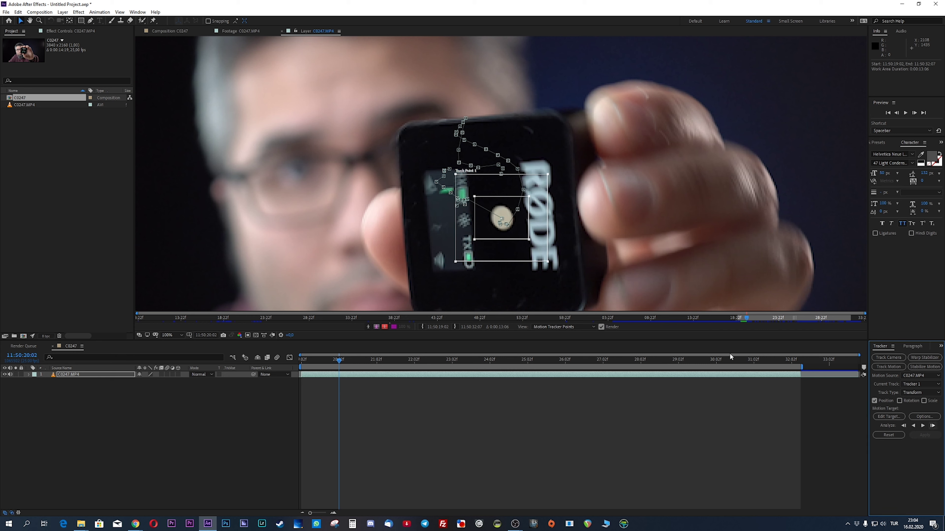
key(Page_Down)
drag(502, 250, 506, 252)
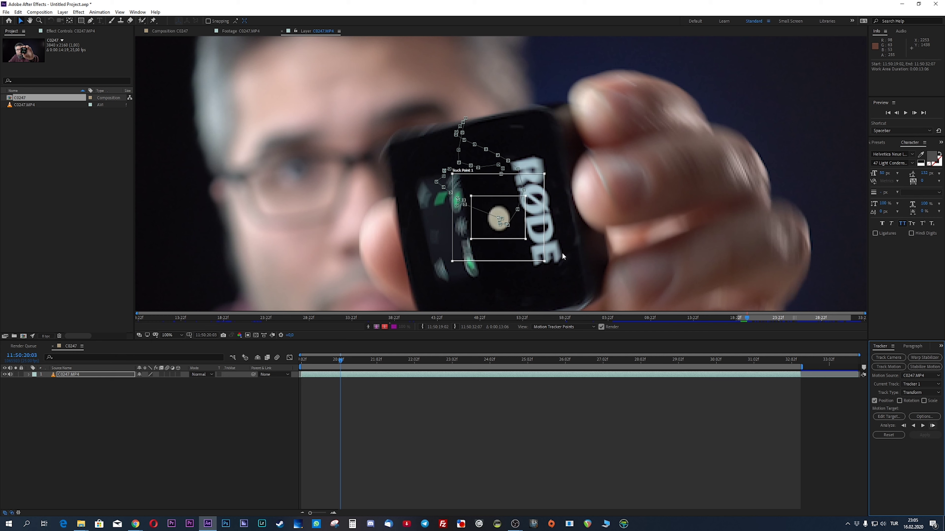
key(Page_Down)
drag(517, 251, 517, 253)
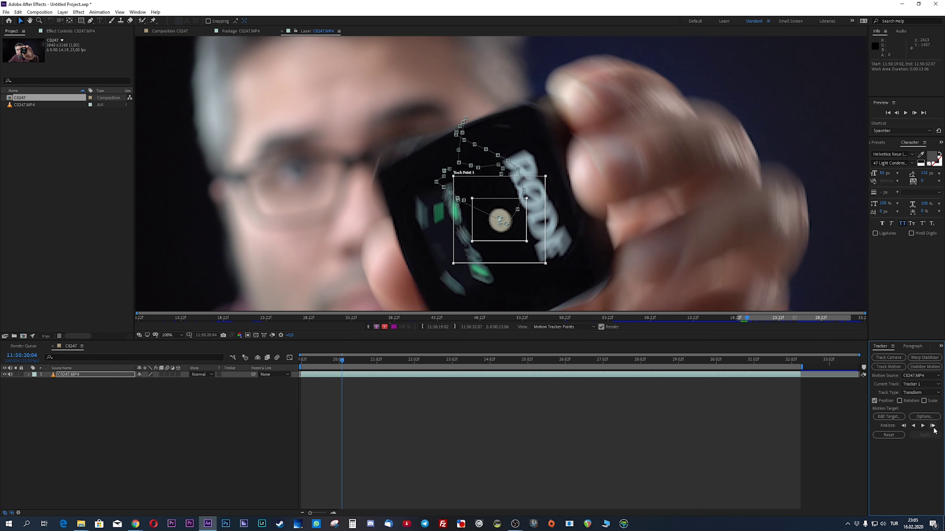
key(Page_Down)
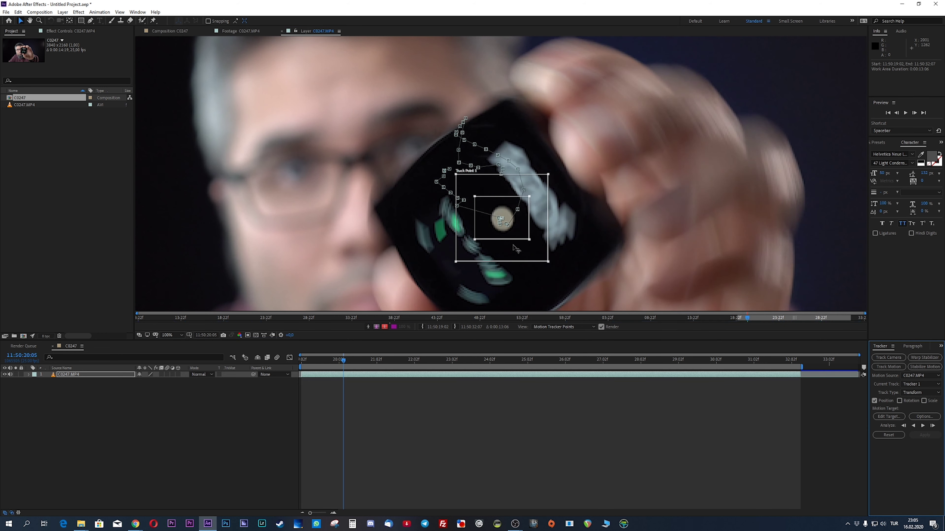
drag(515, 247, 515, 245)
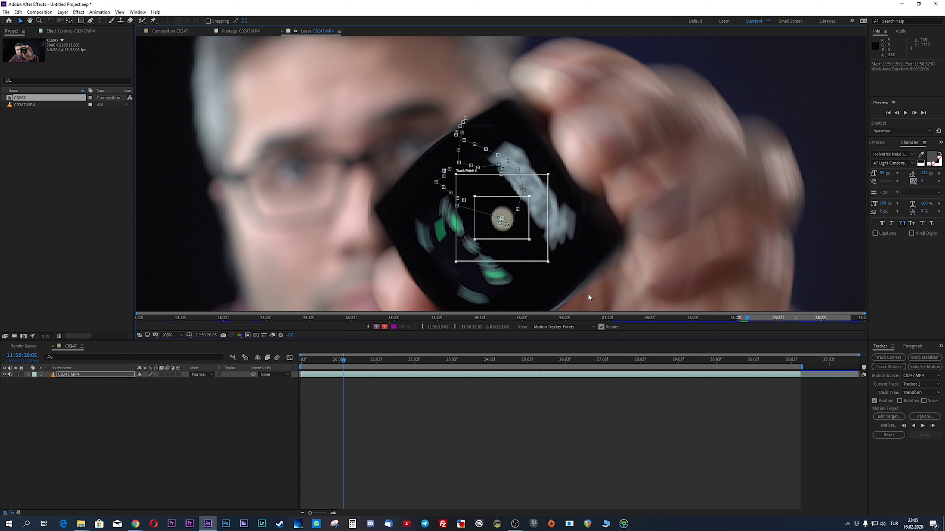
Step: Analyze the dot one frame forward nine times in a row
click(932, 426)
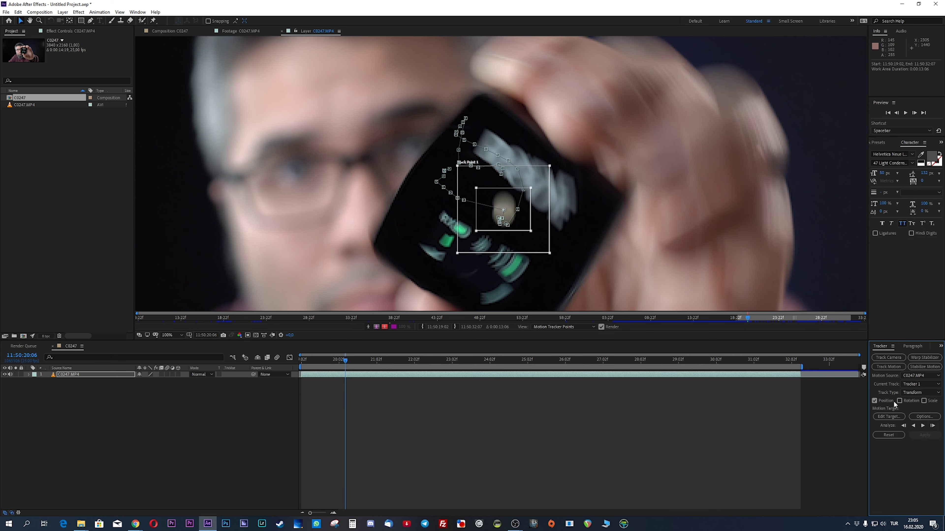
click(933, 426)
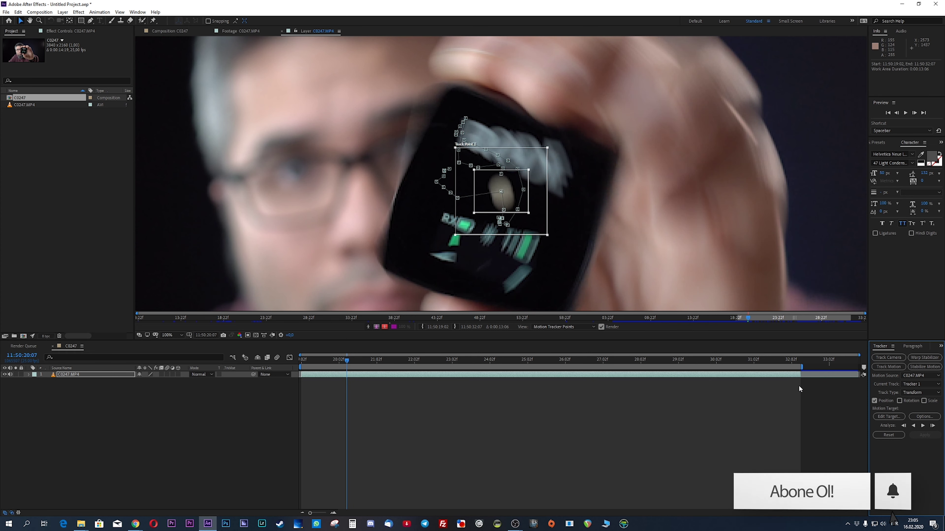
click(933, 426)
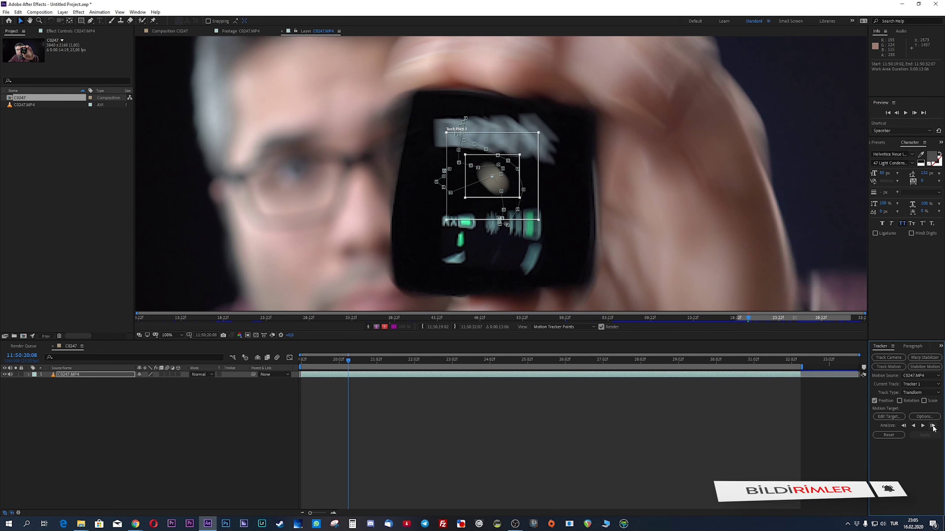
click(933, 426)
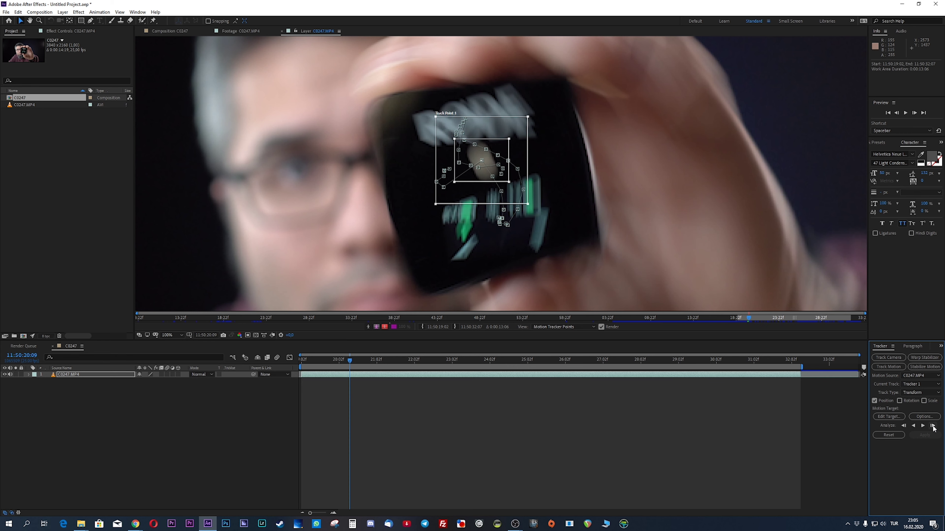
click(933, 427)
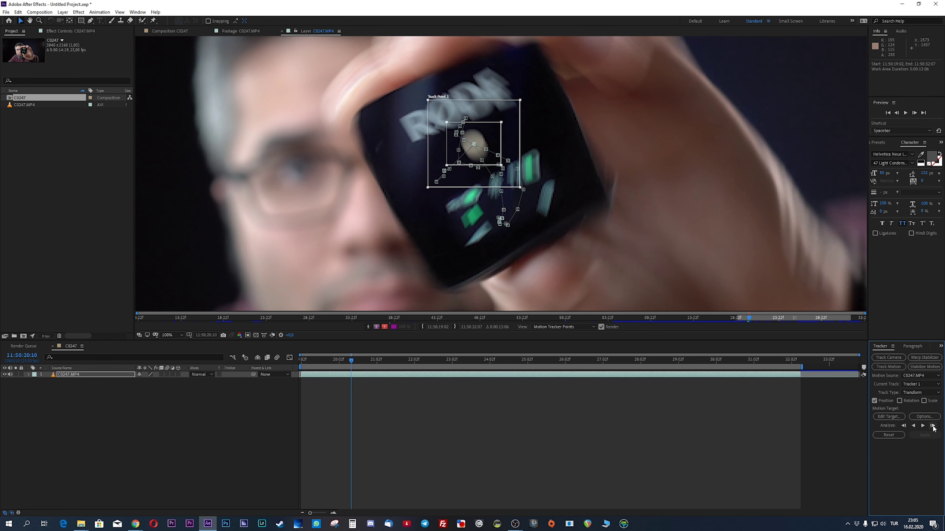
click(933, 426)
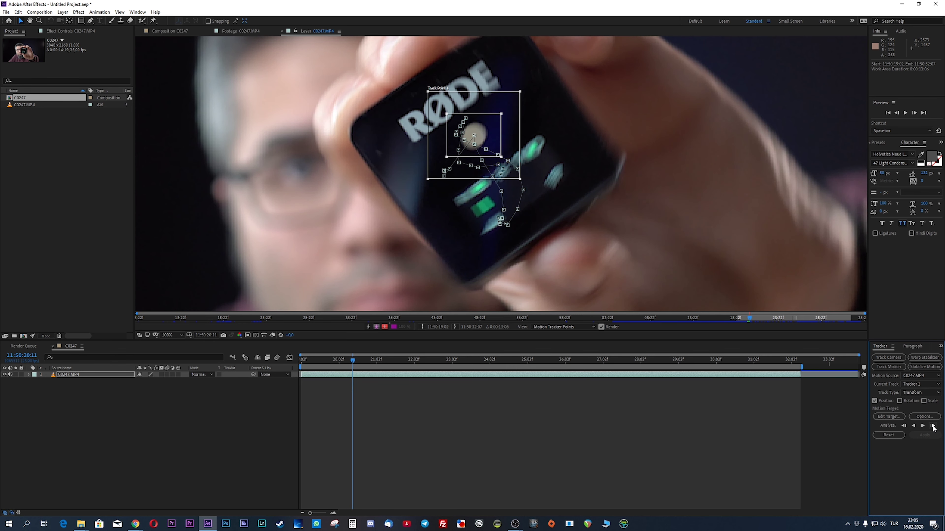
click(933, 426)
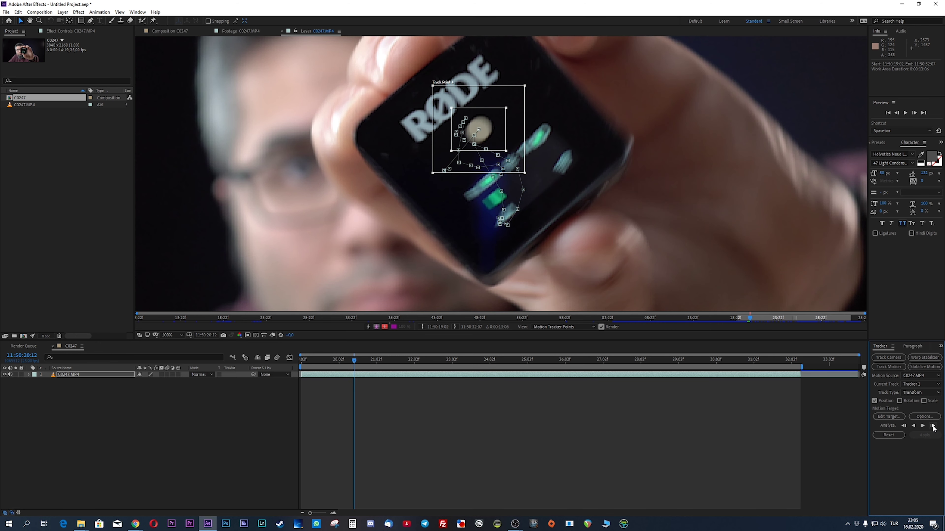
click(933, 427)
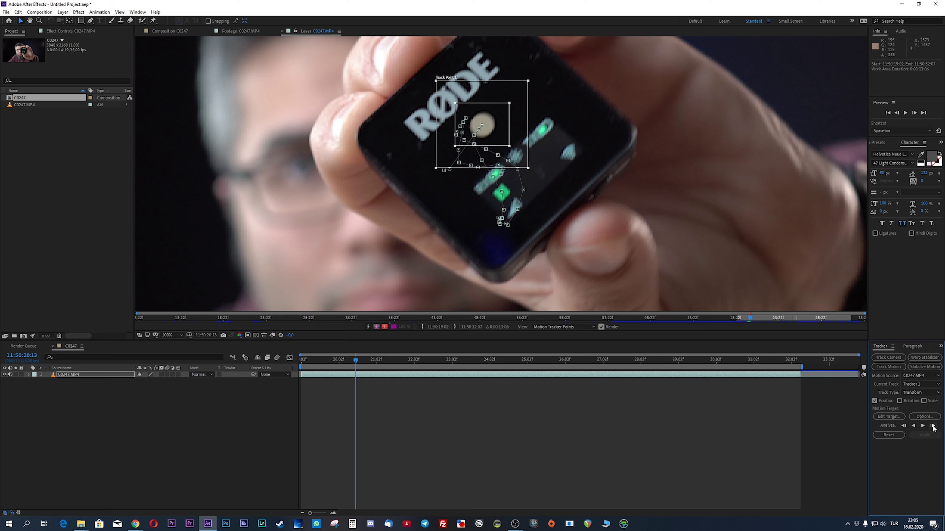
click(933, 427)
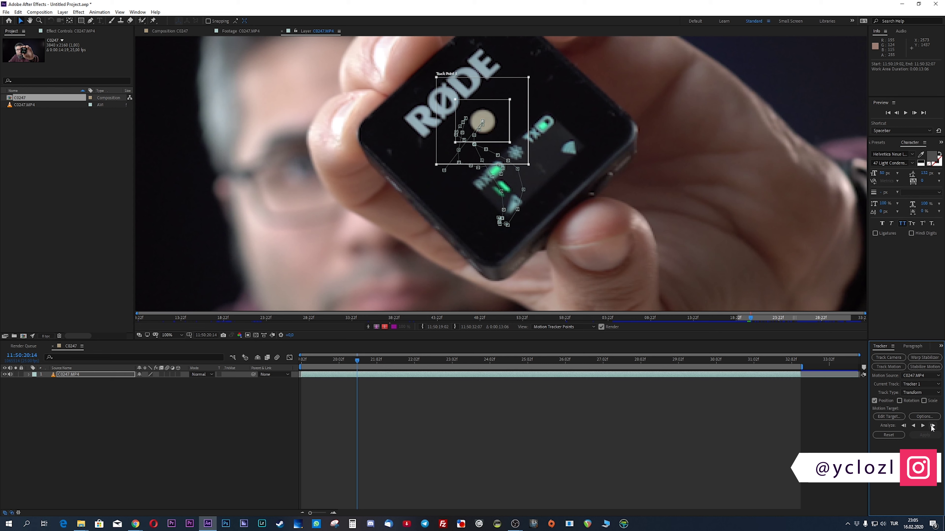
Step: Continue single-frame analysis of the dot until the track reaches 11:50:20:24
click(933, 426)
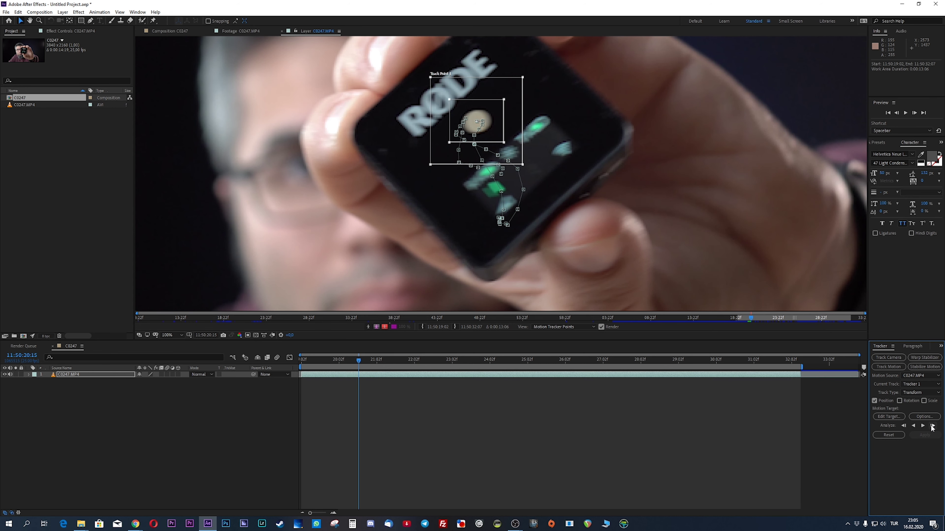
click(932, 427)
click(933, 427)
click(932, 427)
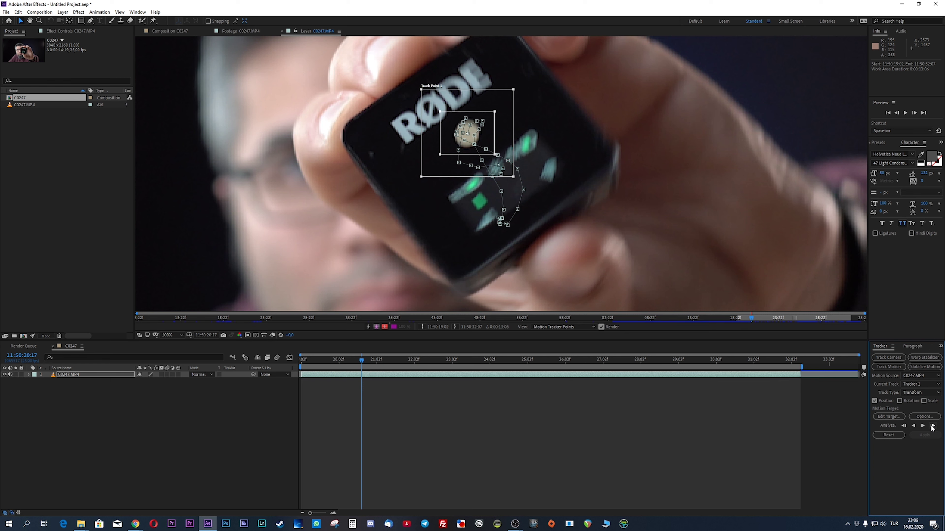
click(932, 427)
click(932, 426)
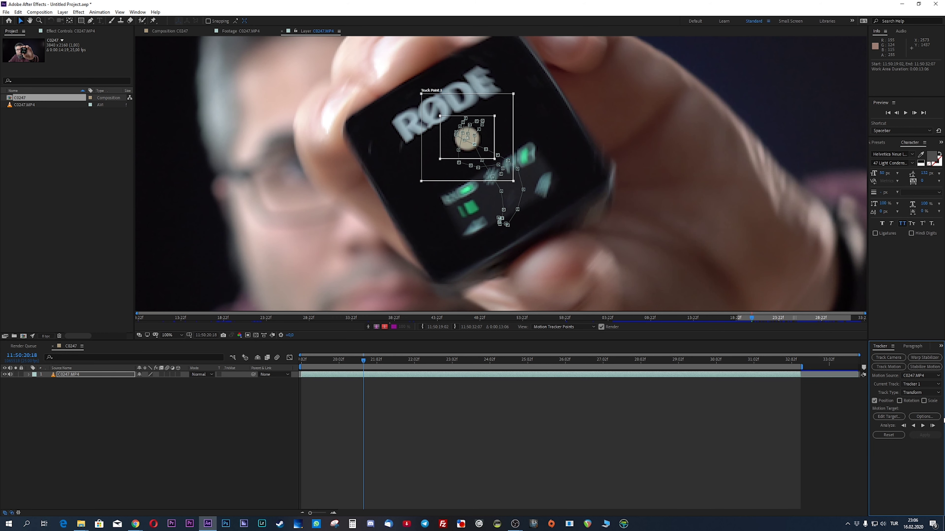
click(932, 426)
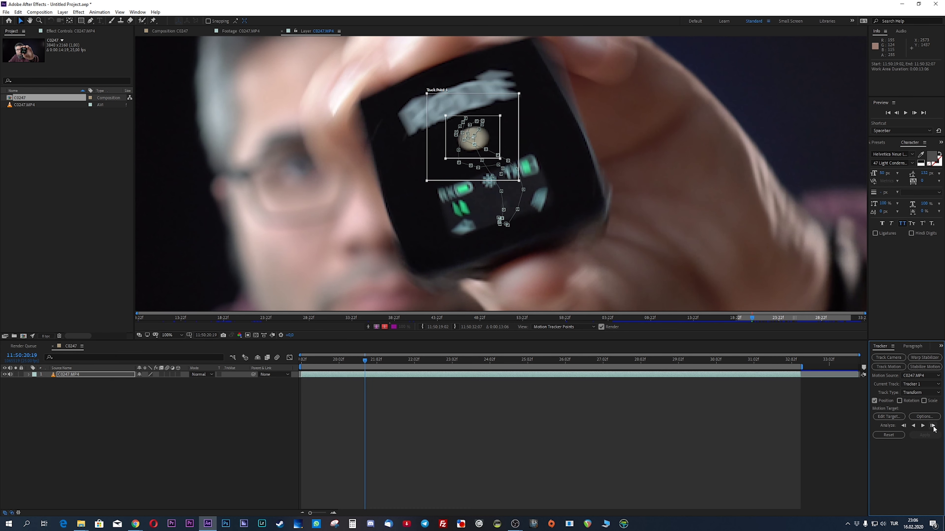
click(932, 426)
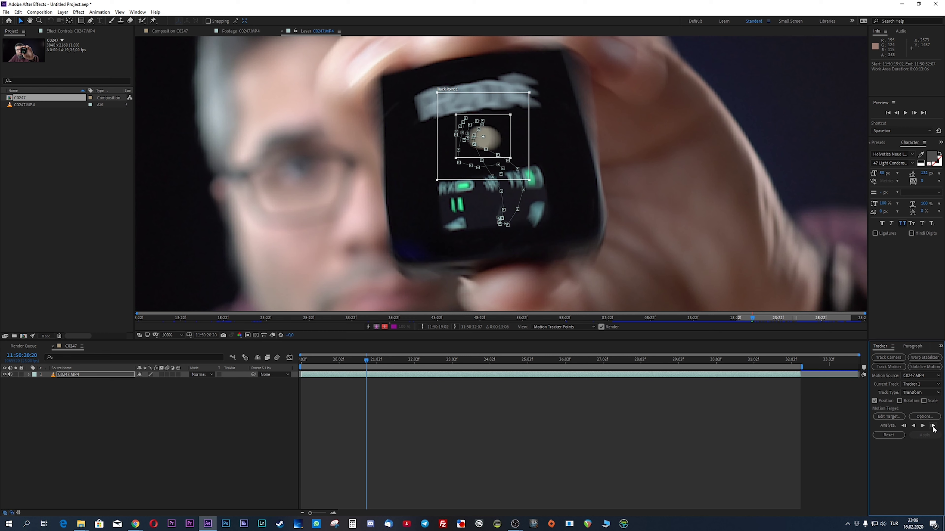
click(933, 426)
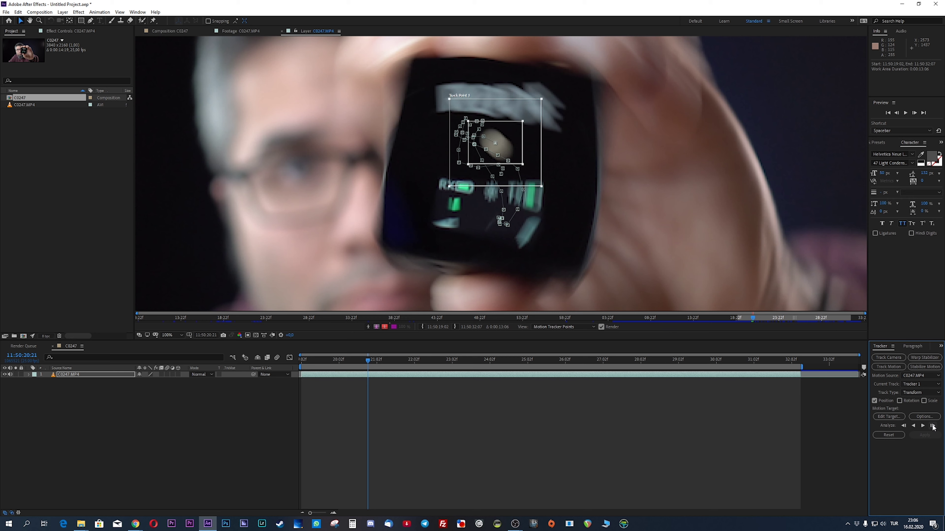
click(933, 427)
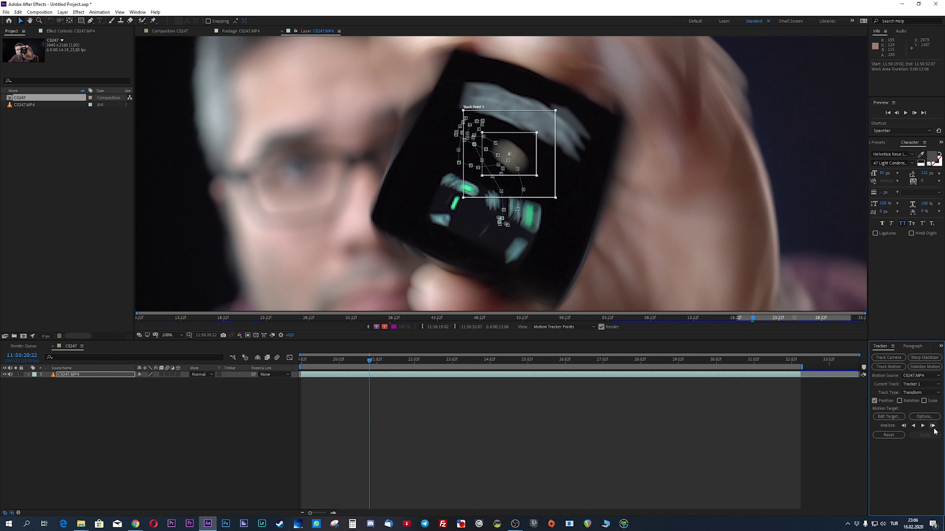
click(933, 426)
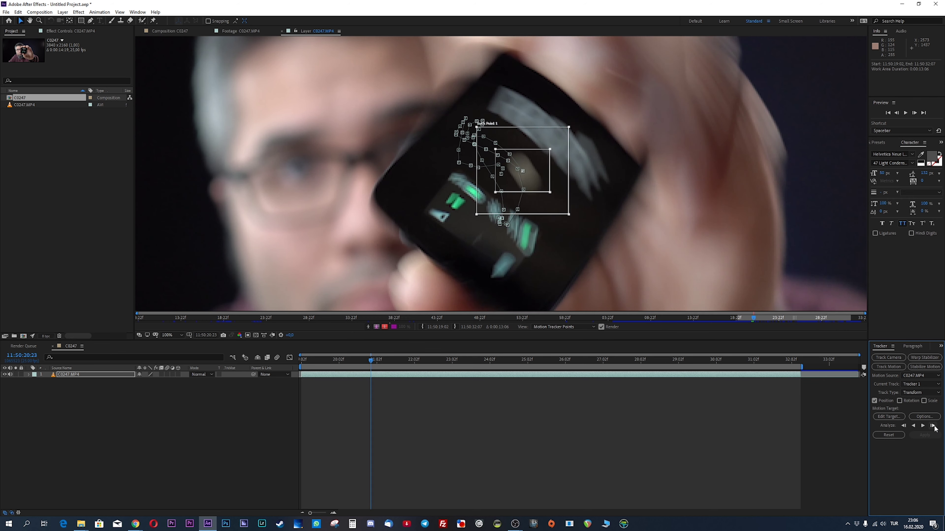
click(933, 426)
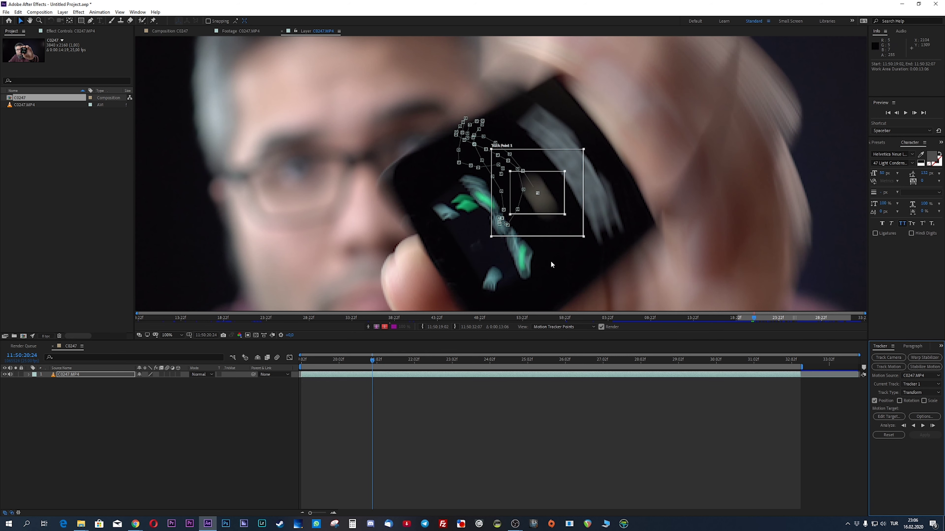
Step: Realign the point, analyze seven single frames, then run and stop Analyze Forward, reaching 11:50:22:14
drag(553, 231, 556, 234)
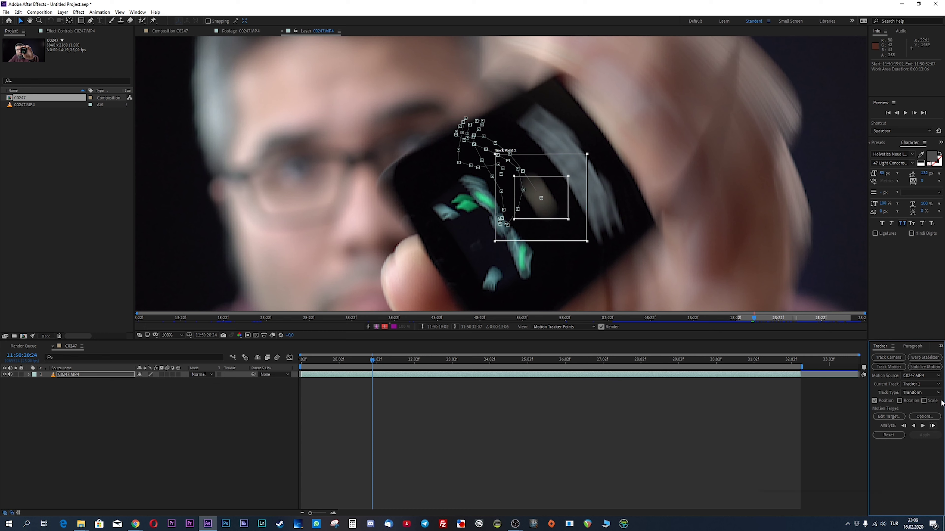
click(933, 426)
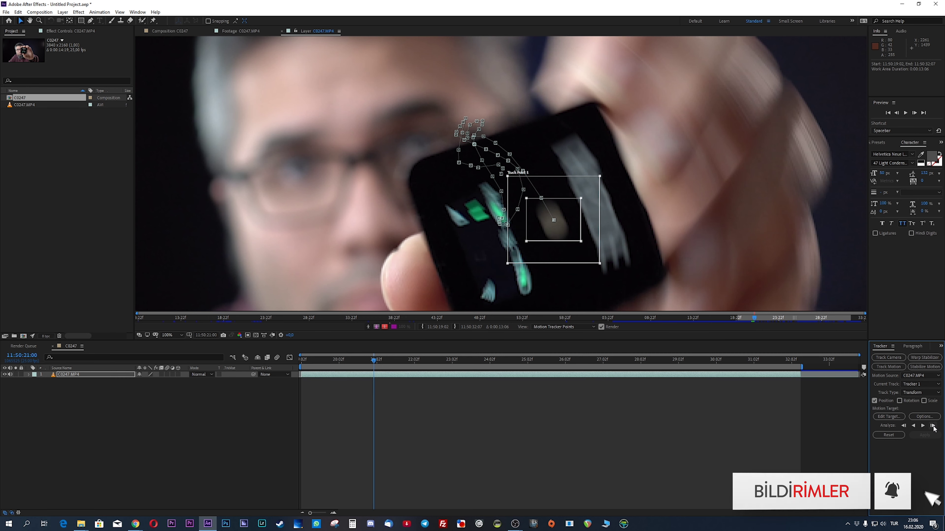
click(933, 426)
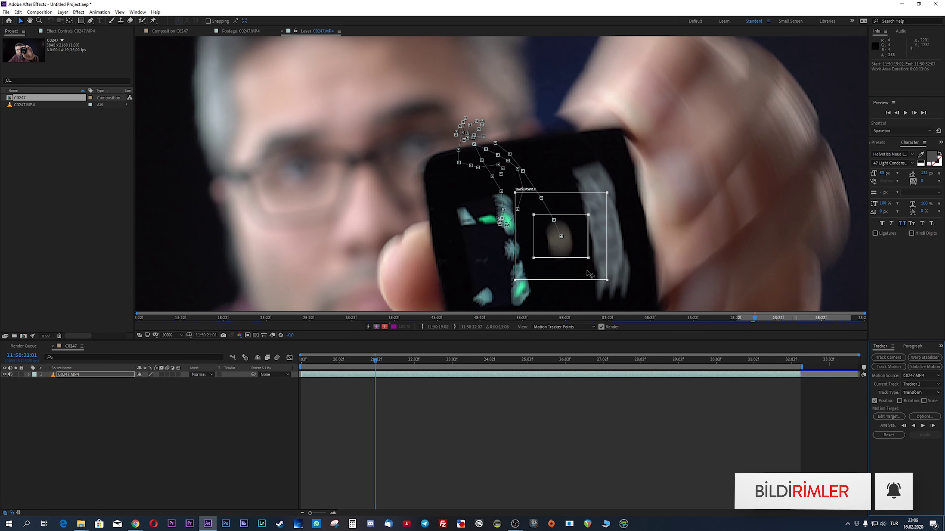
click(933, 426)
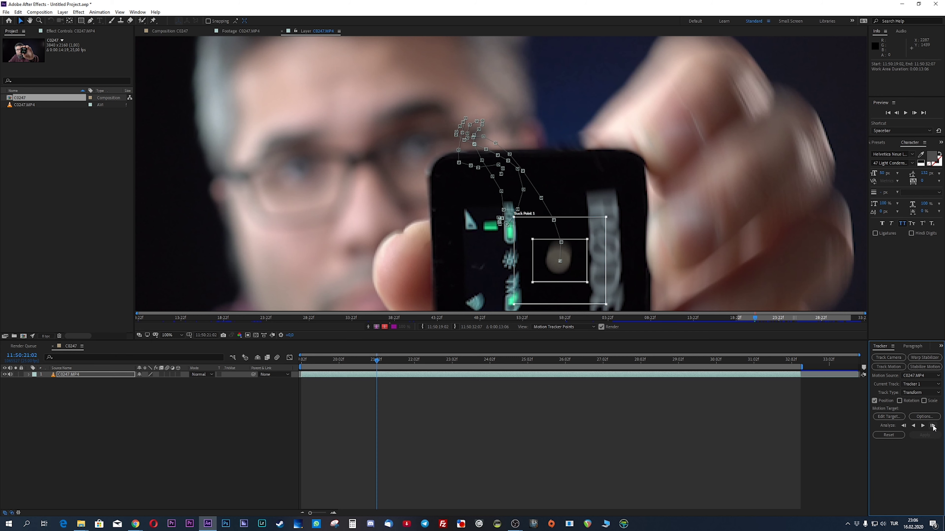
click(932, 426)
click(933, 426)
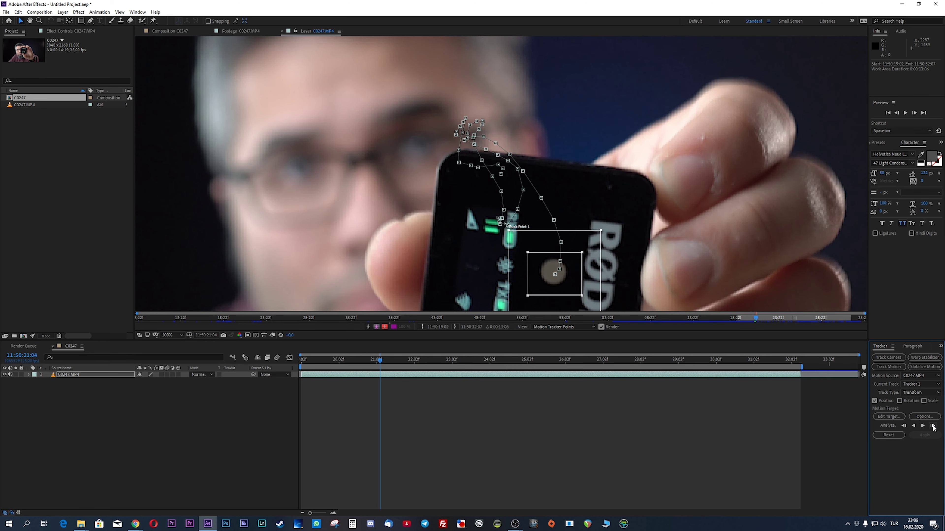
click(932, 426)
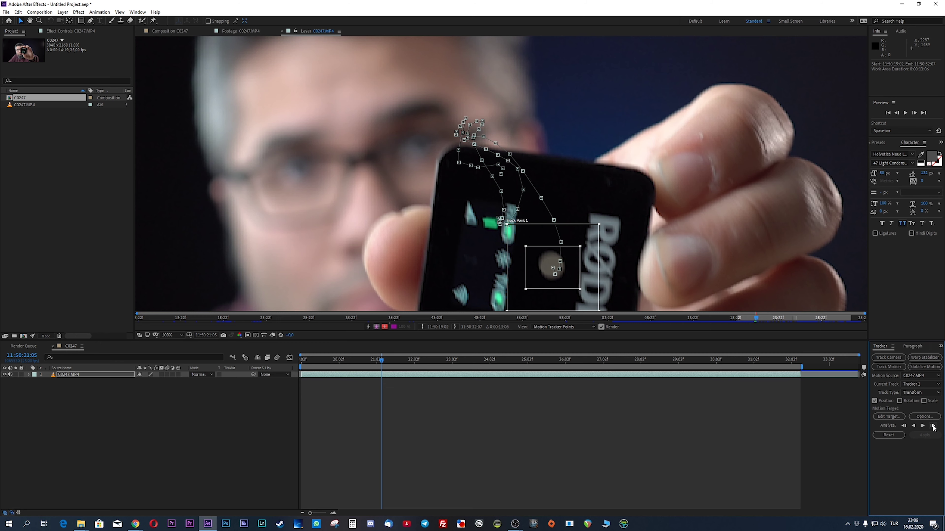
click(932, 426)
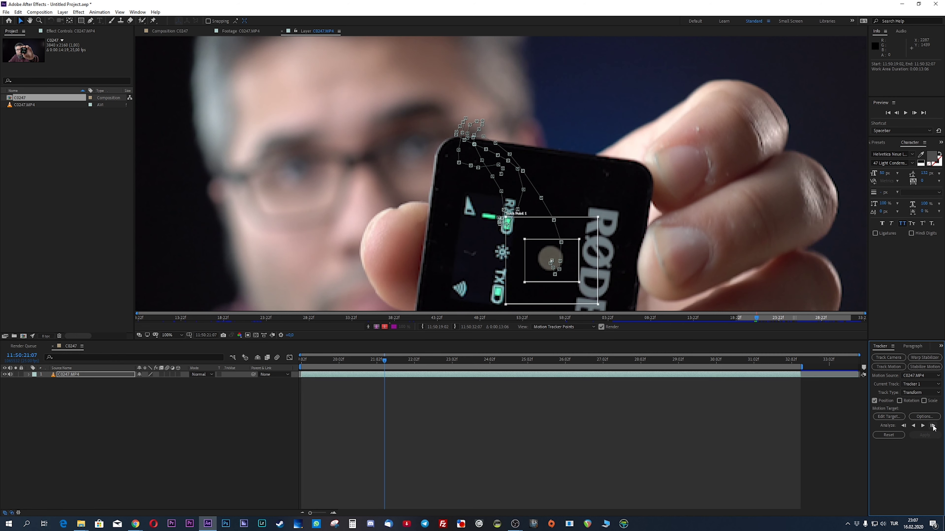
click(923, 426)
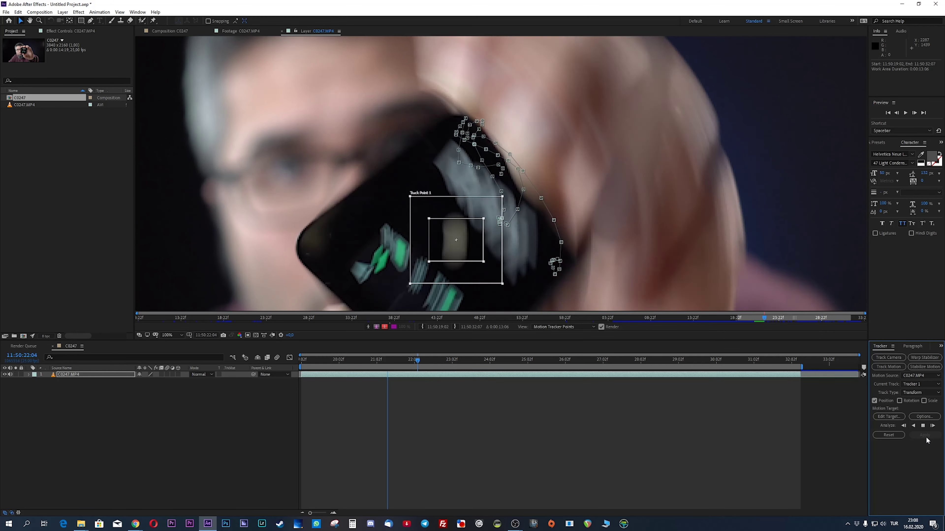
click(934, 428)
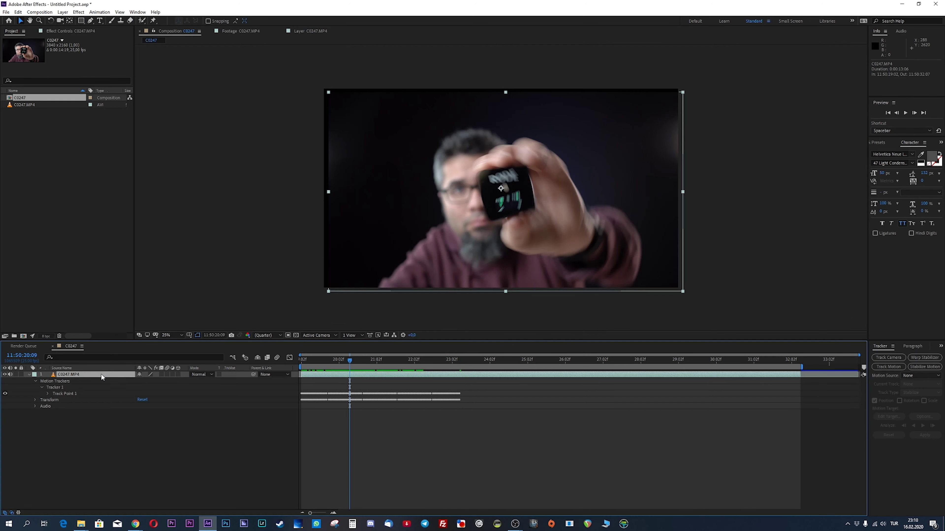
Step: Scale the C0247.MP4 layer to 118%, then to 158%, checking framing on later frames
key(s)
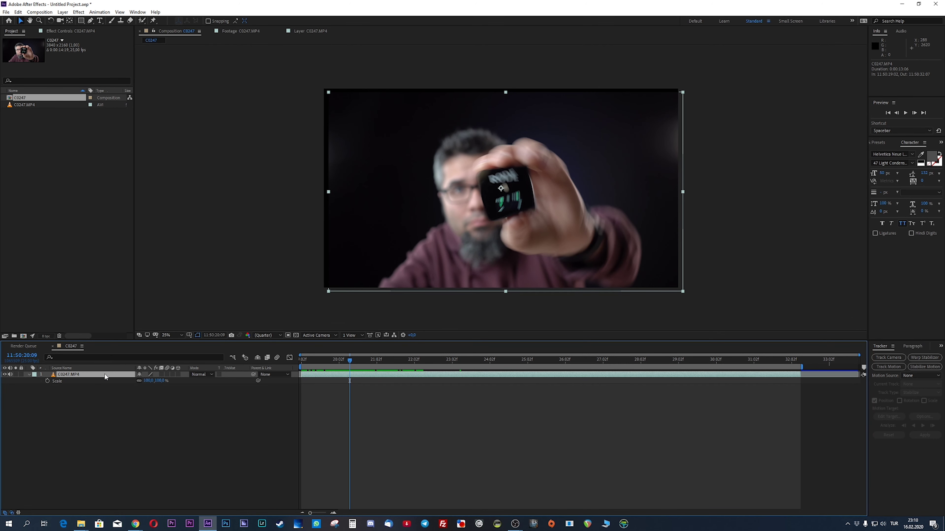
drag(156, 381, 171, 383)
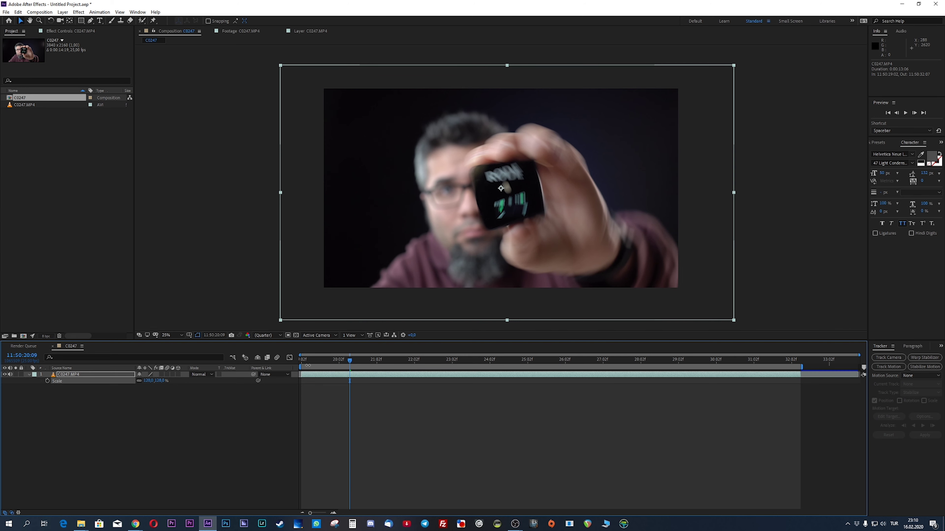
mouse_move(309, 367)
mouse_down()
mouse_move(447, 379)
mouse_move(428, 375)
mouse_up()
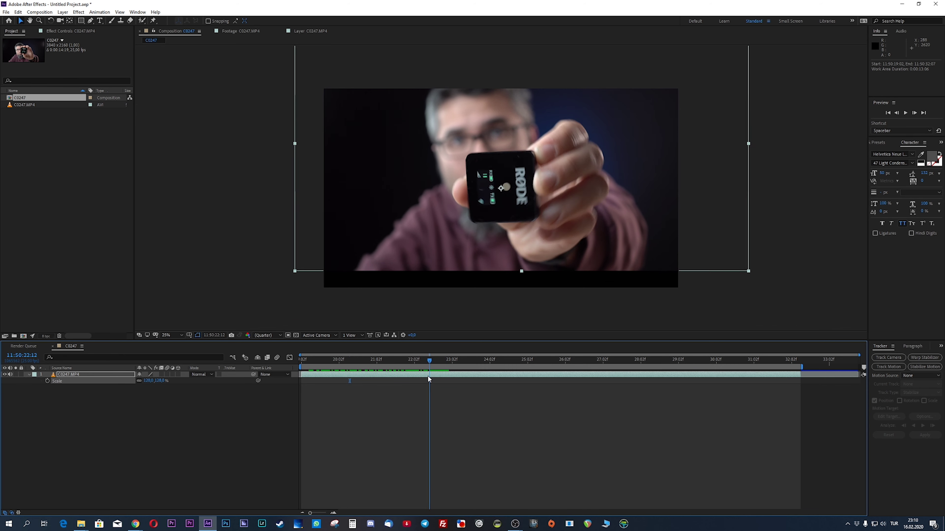
drag(162, 380, 173, 383)
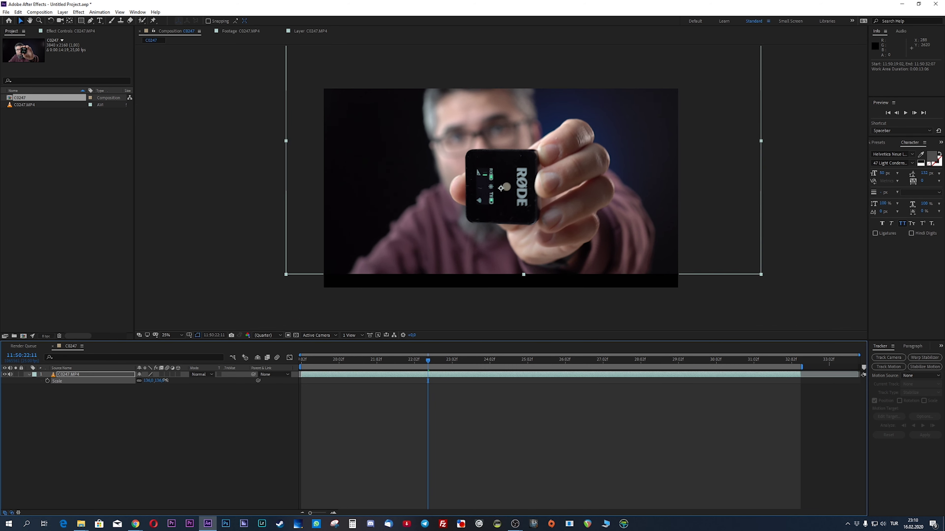
mouse_move(322, 359)
mouse_down()
mouse_move(411, 369)
mouse_move(361, 379)
mouse_move(372, 377)
mouse_up()
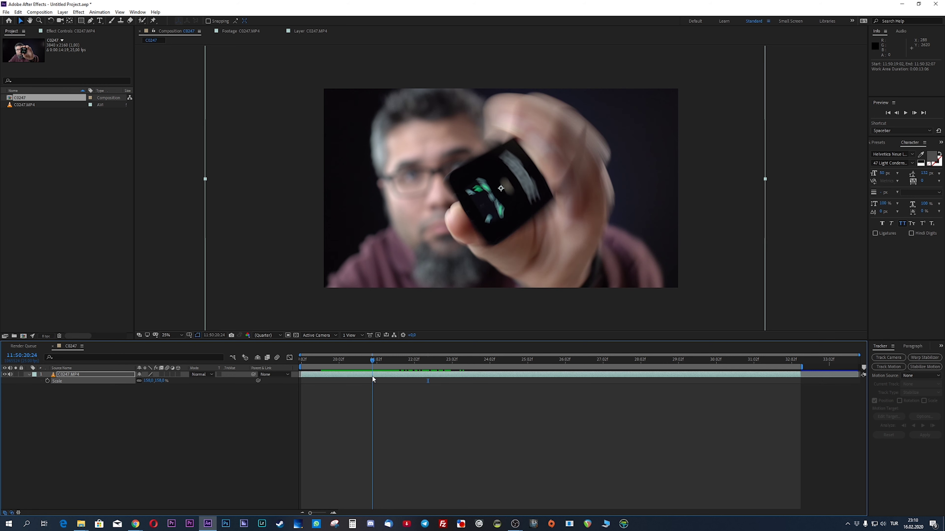
Step: Adjust the layer's Anchor Point X to centre the transmitter, then scrub frames to verify it
click(29, 375)
click(29, 374)
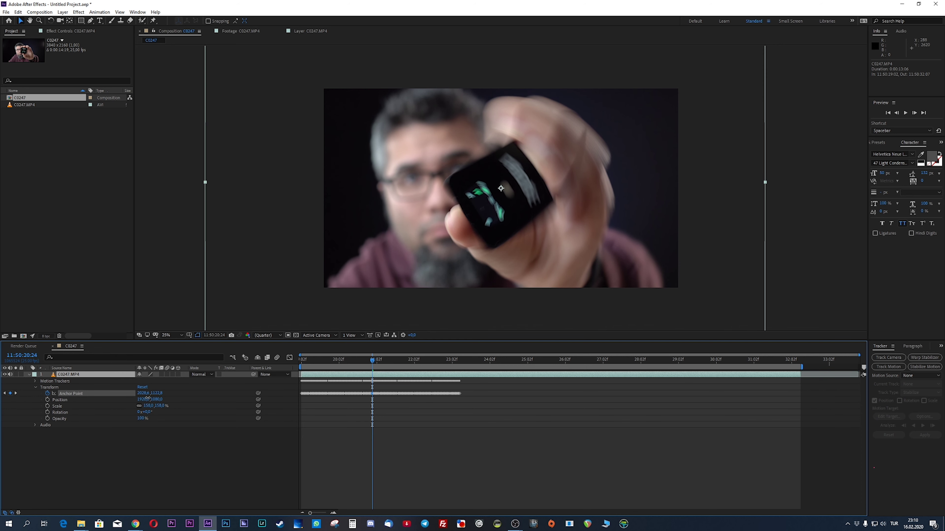
drag(141, 393, 157, 394)
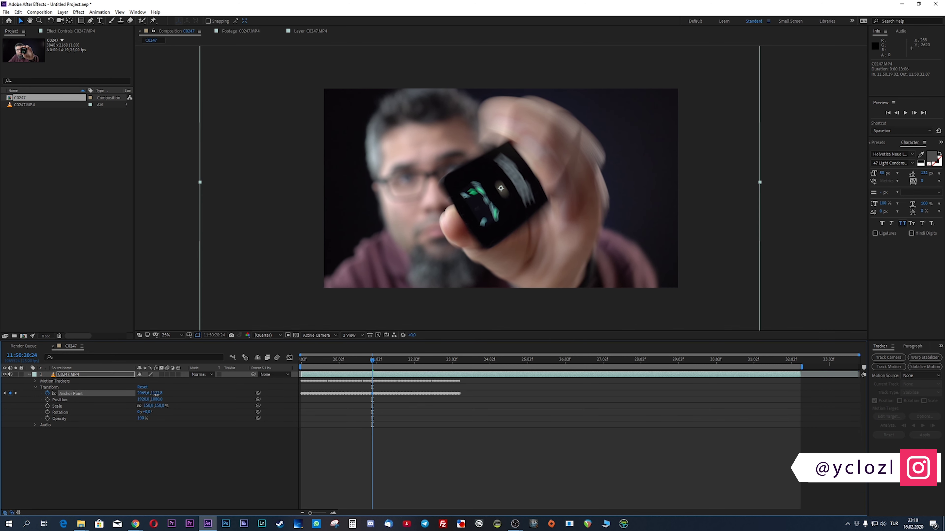
mouse_move(308, 360)
mouse_down()
mouse_move(341, 370)
mouse_move(327, 375)
mouse_move(420, 377)
mouse_move(318, 378)
mouse_move(422, 378)
mouse_up()
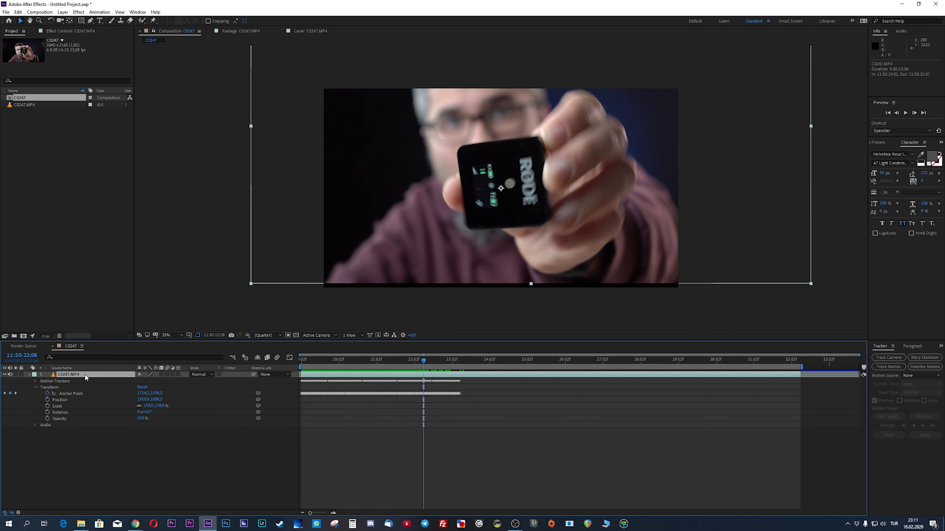
Step: Raise the C0247.MP4 layer's scale from 160% to 175% and scrub to review the framing
key(s)
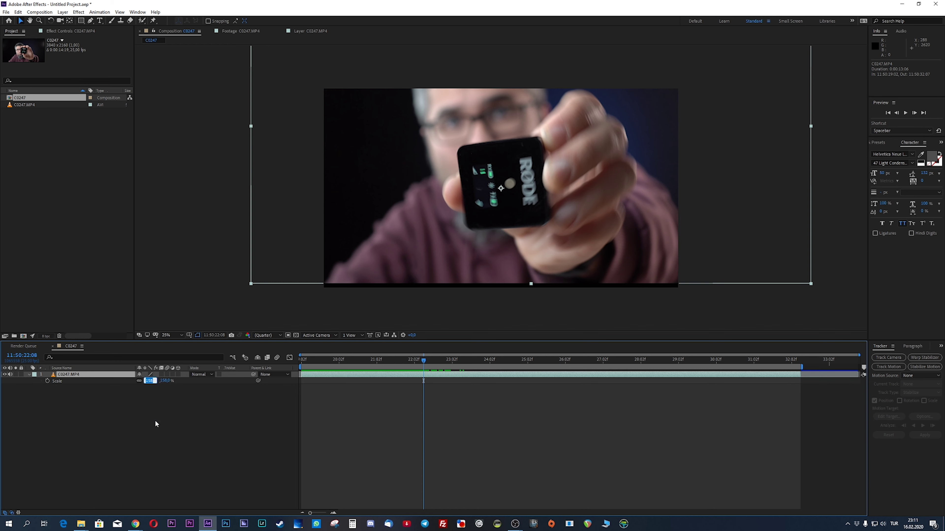
text(160)
key(Return)
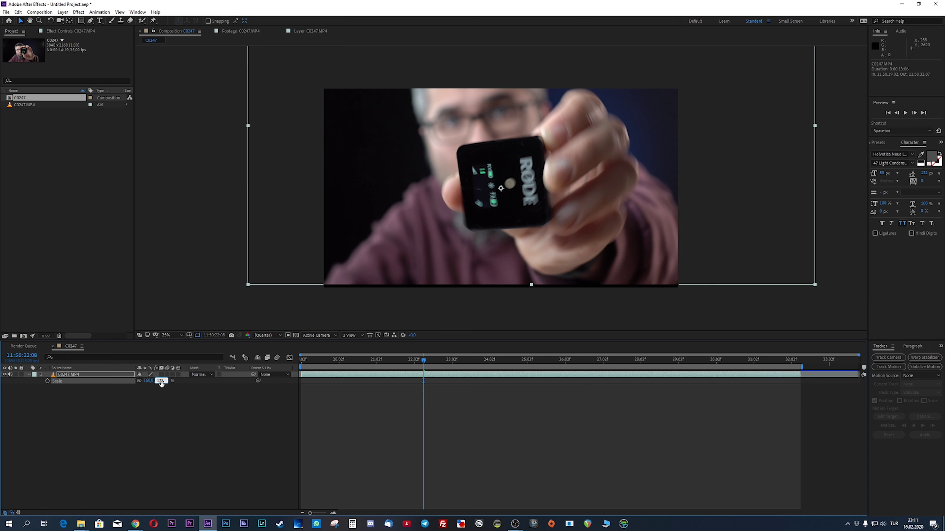
key(Return)
drag(307, 359, 466, 376)
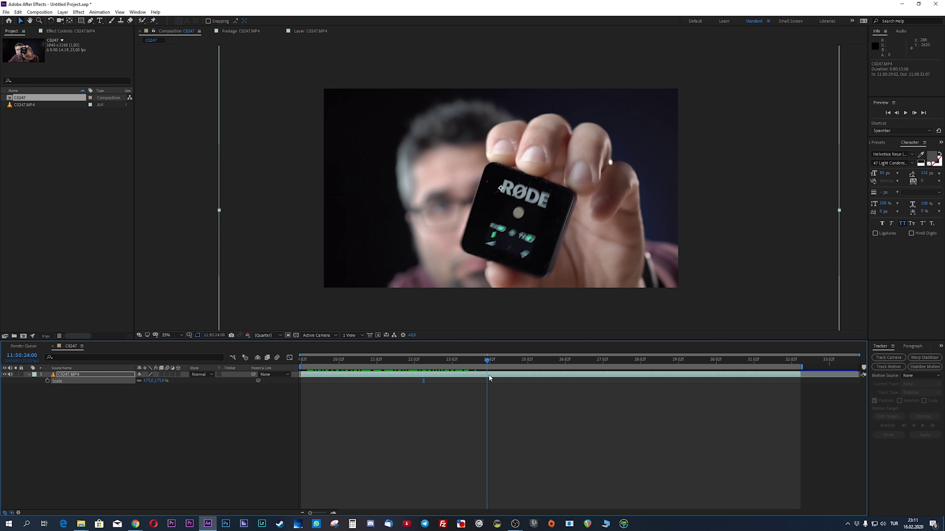
Step: End the work area near 23:06 and preview the centred tracked shot from its start
mouse_move(472, 374)
mouse_down()
mouse_move(318, 385)
mouse_move(431, 389)
mouse_move(321, 396)
mouse_move(472, 395)
mouse_move(453, 397)
mouse_up()
drag(803, 368, 462, 372)
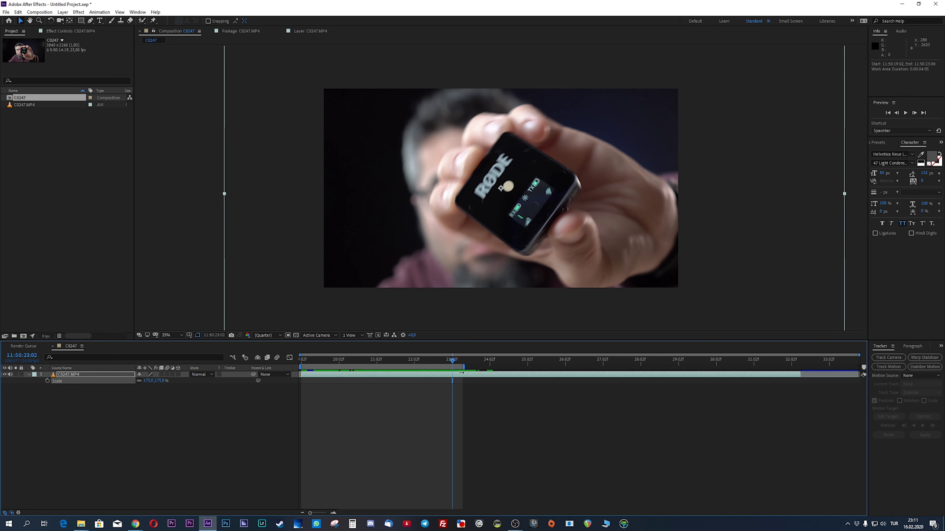
click(408, 366)
key(space)
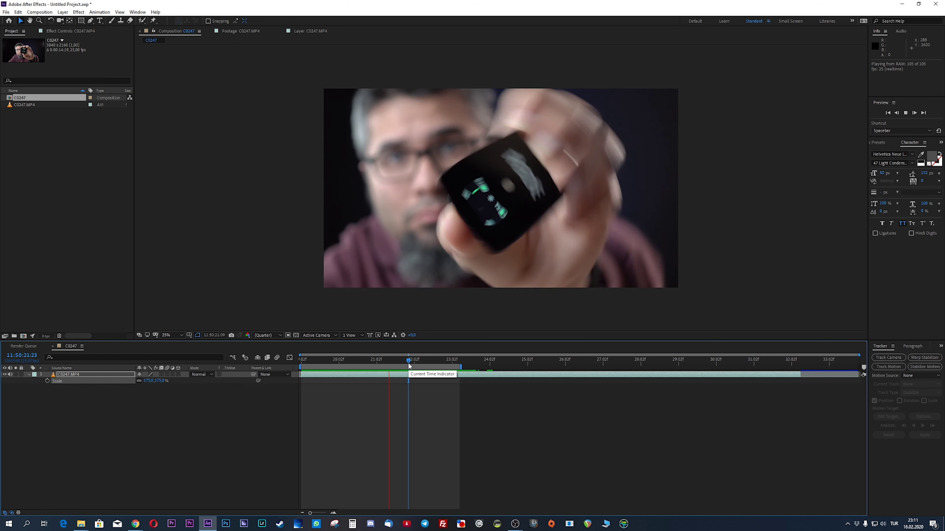